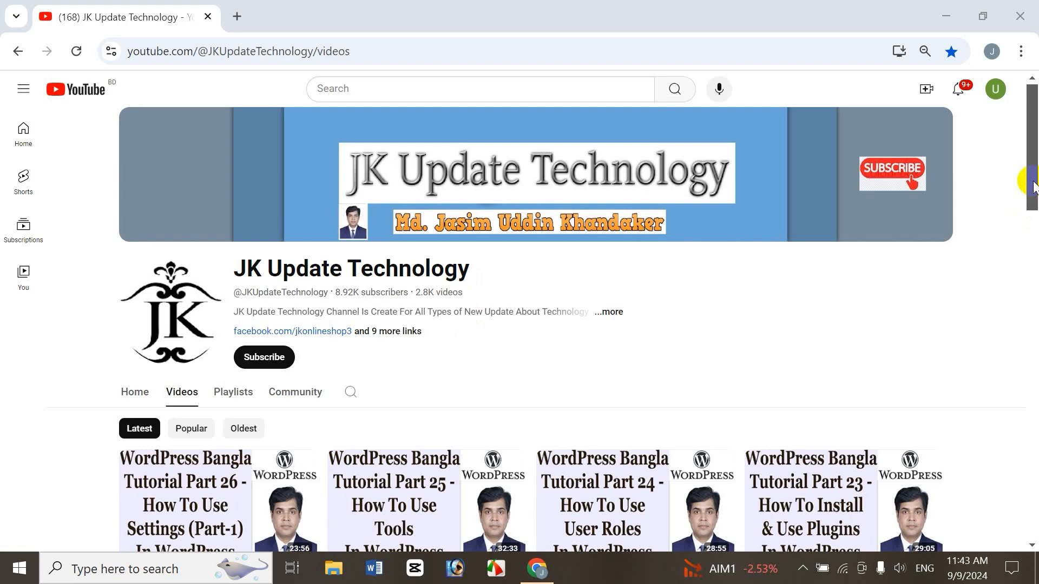
Look through the JK Update Technology channel's latest videos and its created playlists, ending back on the video list.
drag(1032, 187, 1031, 215)
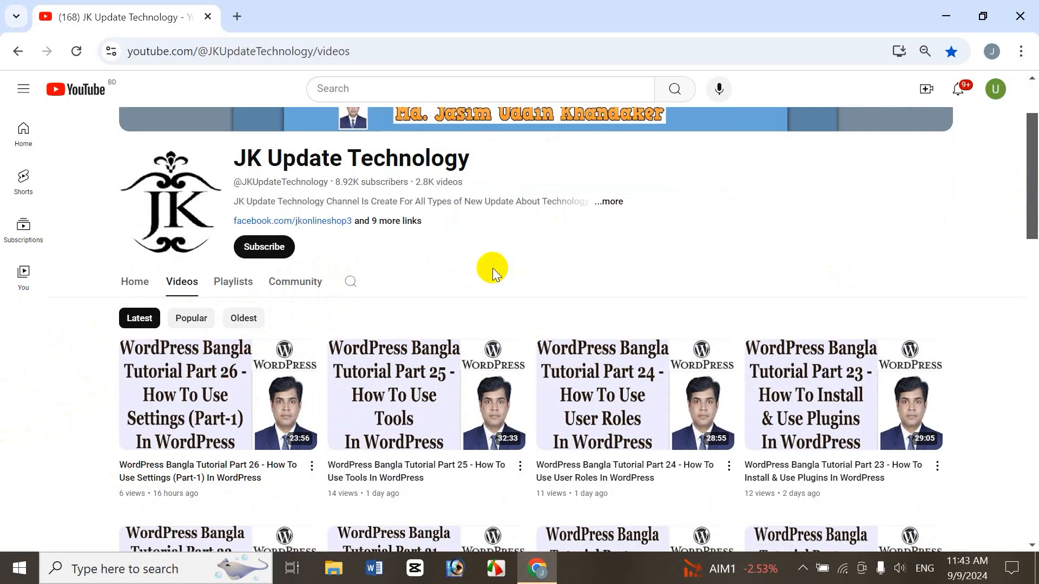
scroll(571, 244, down, 1)
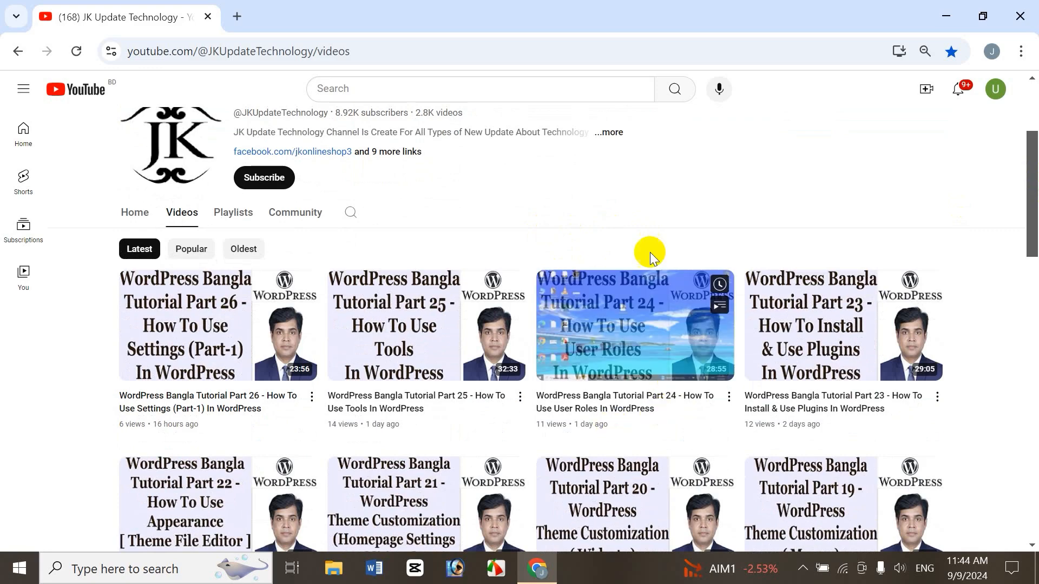
drag(1031, 233, 1032, 288)
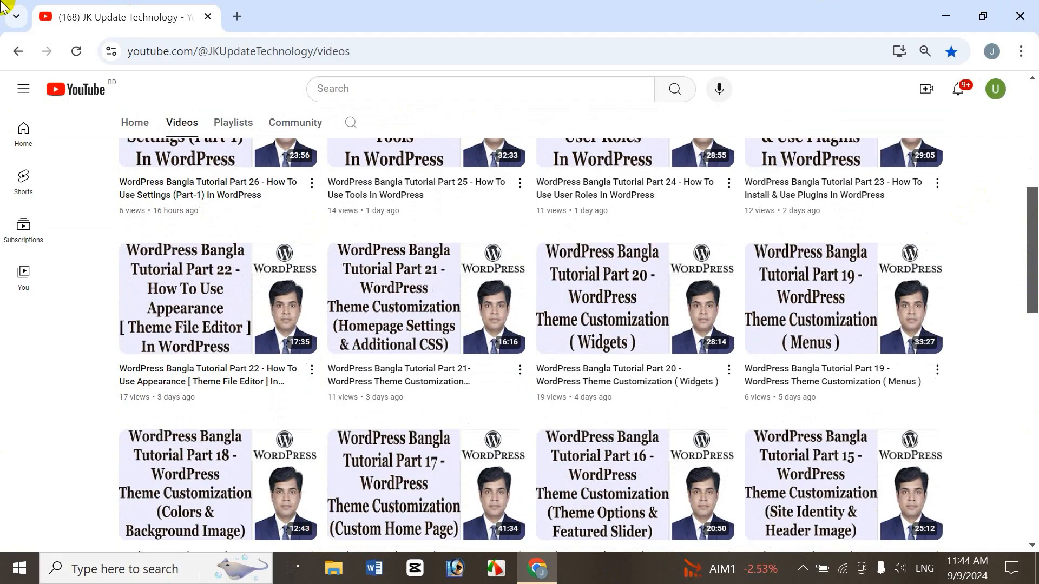
drag(1031, 244, 1032, 341)
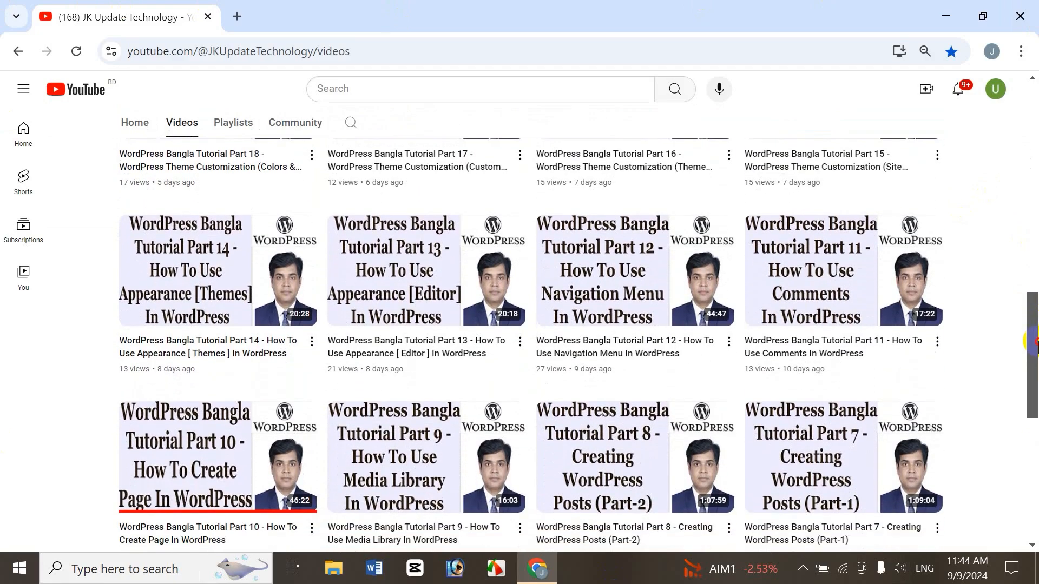
scroll(210, 326, up, 13)
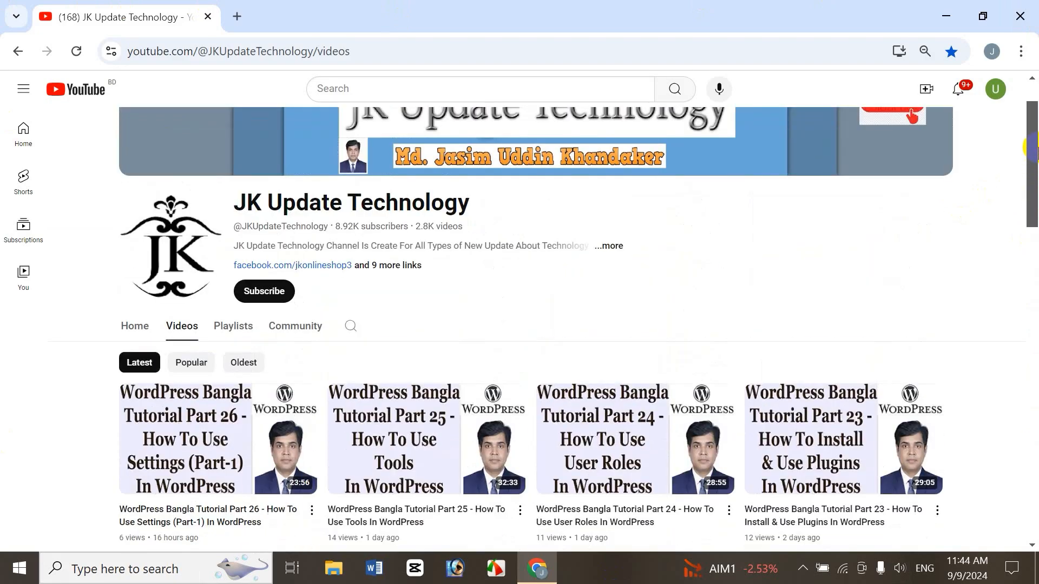
click(231, 326)
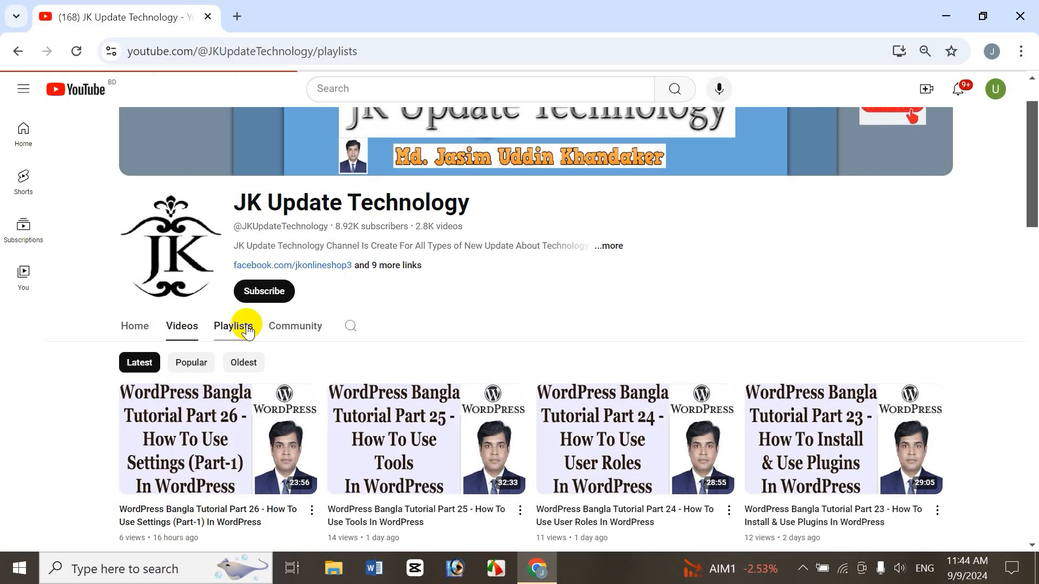
scroll(267, 320, down, 2)
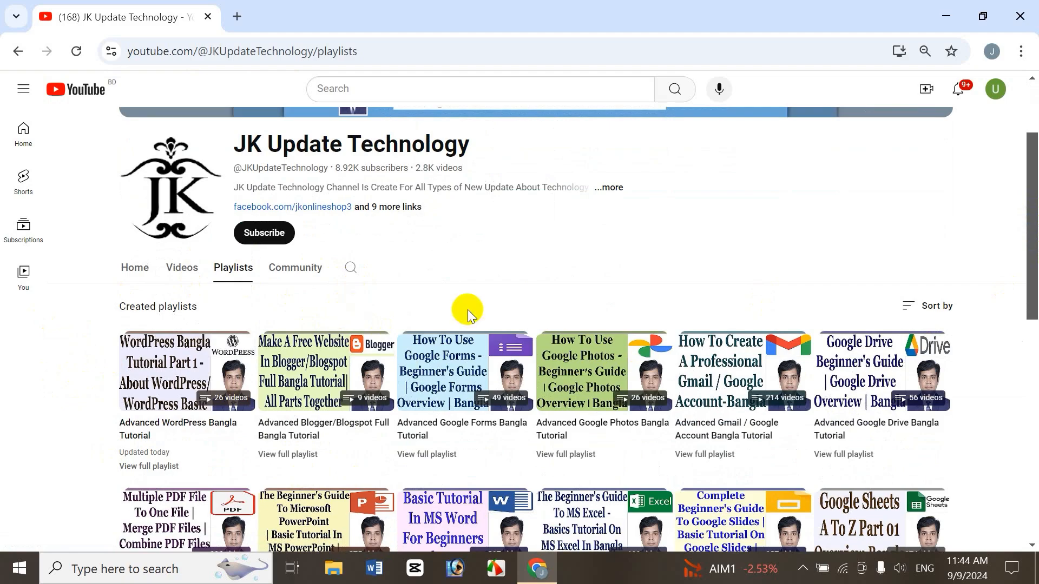
drag(1032, 232, 1033, 523)
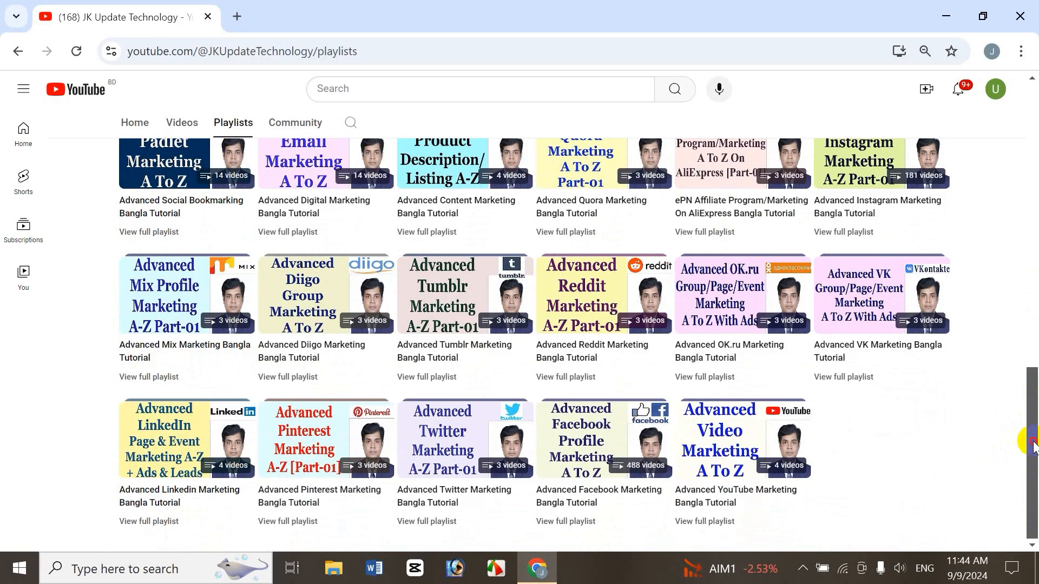
drag(1033, 443, 1017, 176)
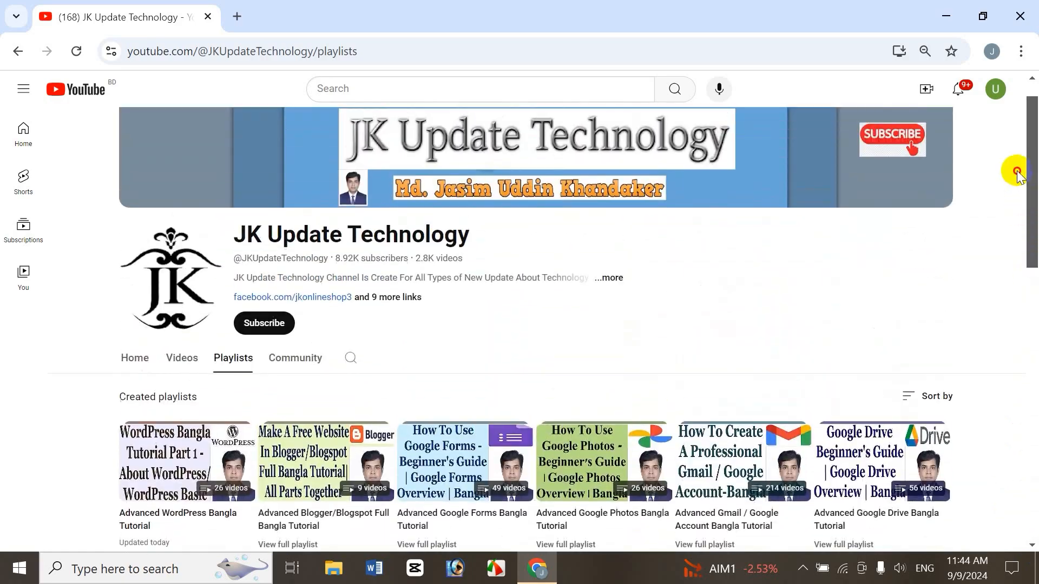
click(184, 357)
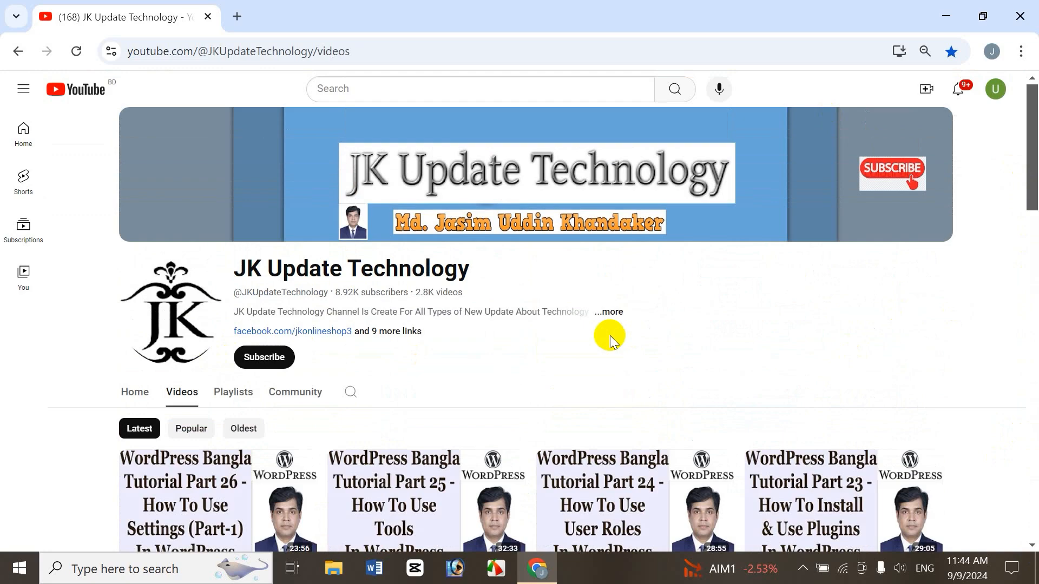
View the WordPress login page at jasimonline.com/wp-admin in a new browser tab, and close that tab.
click(237, 16)
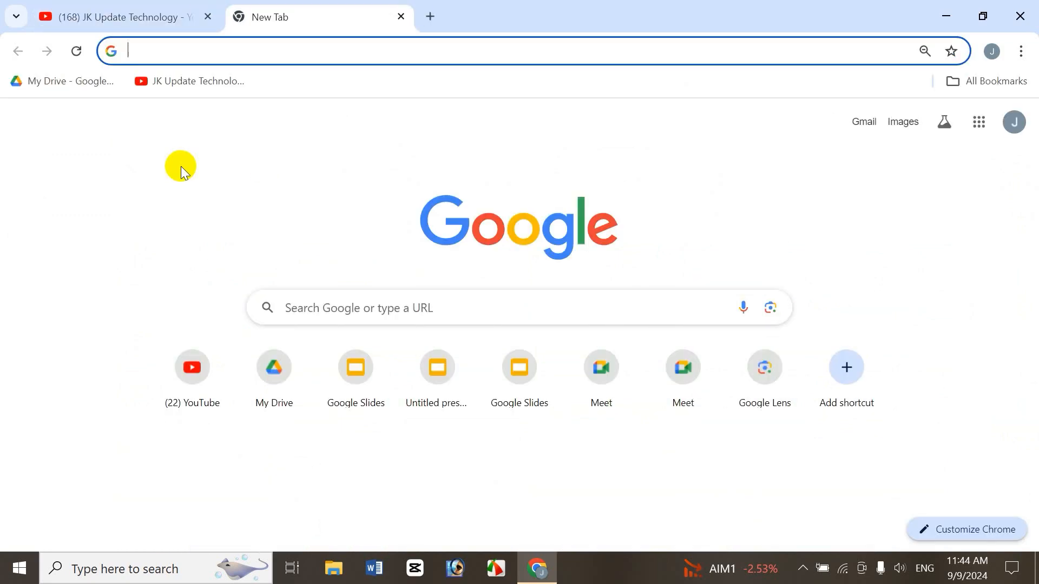
text(j)
key(Right)
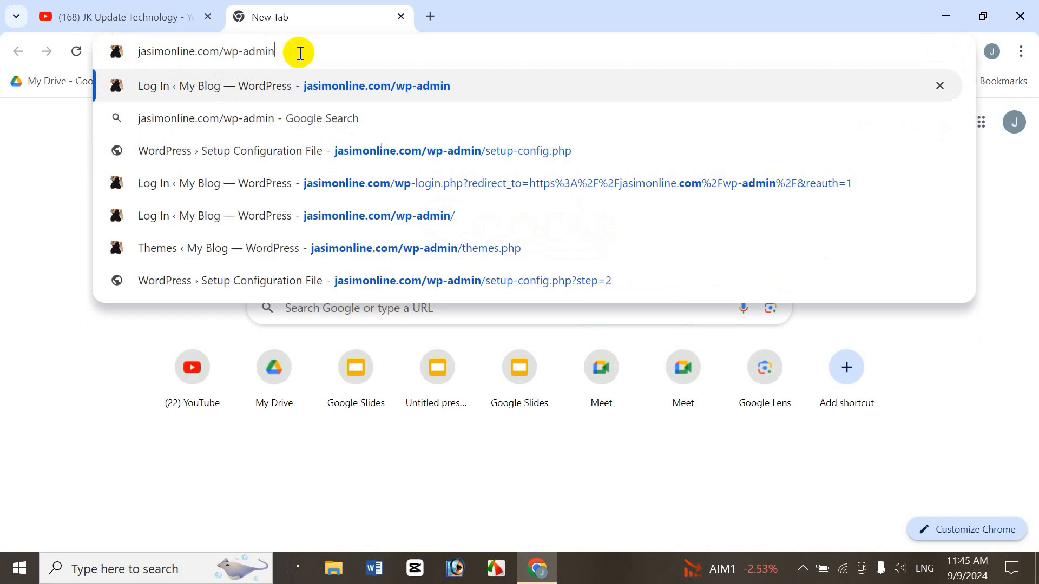
key(Return)
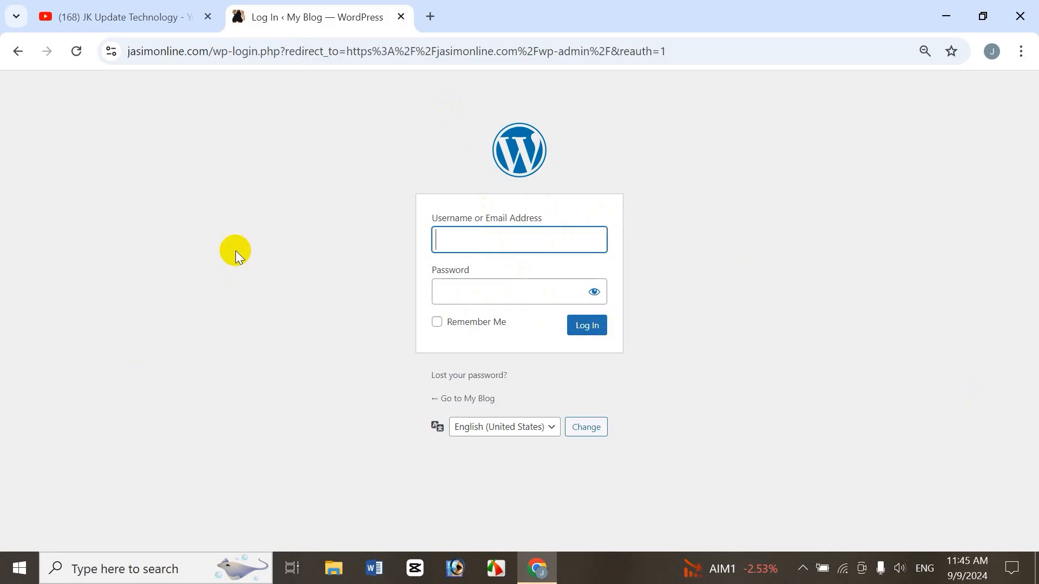
click(401, 17)
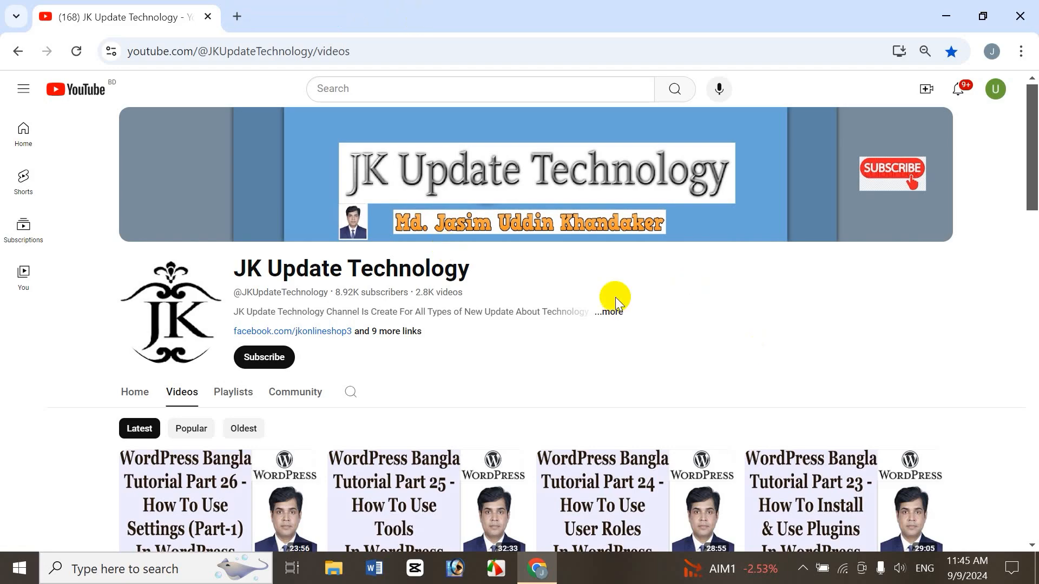
Show the desktop, search Windows for XAMPP, and launch the XAMPP Control Panel.
key(super+d)
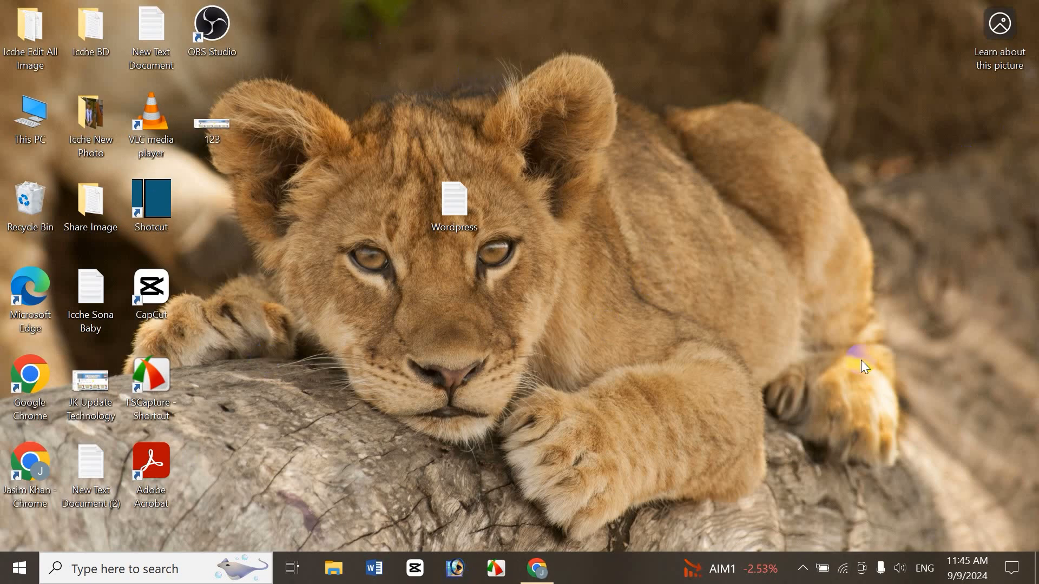
click(111, 566)
text(xma)
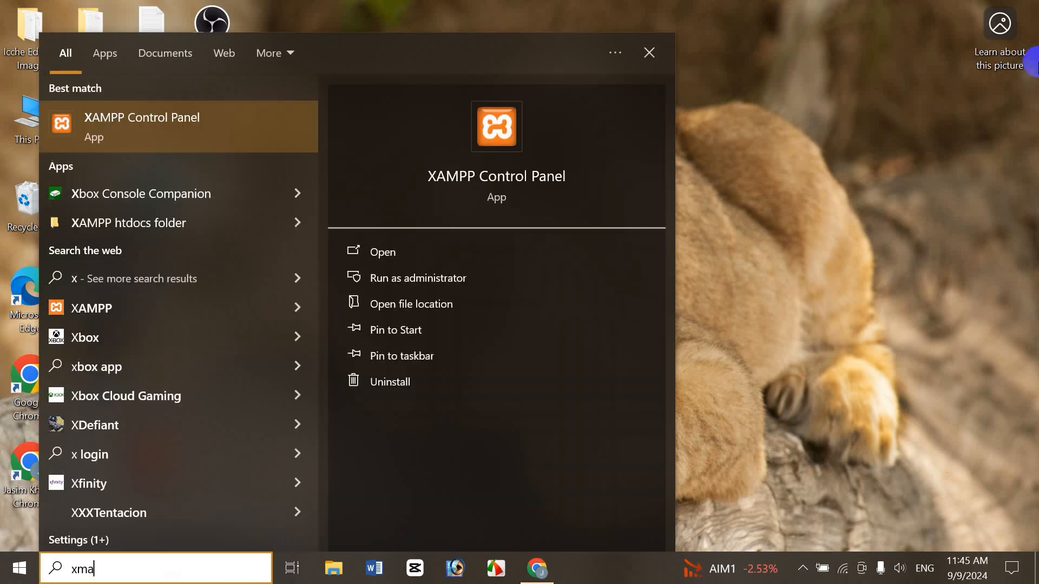
key(BackSpace)
text(am)
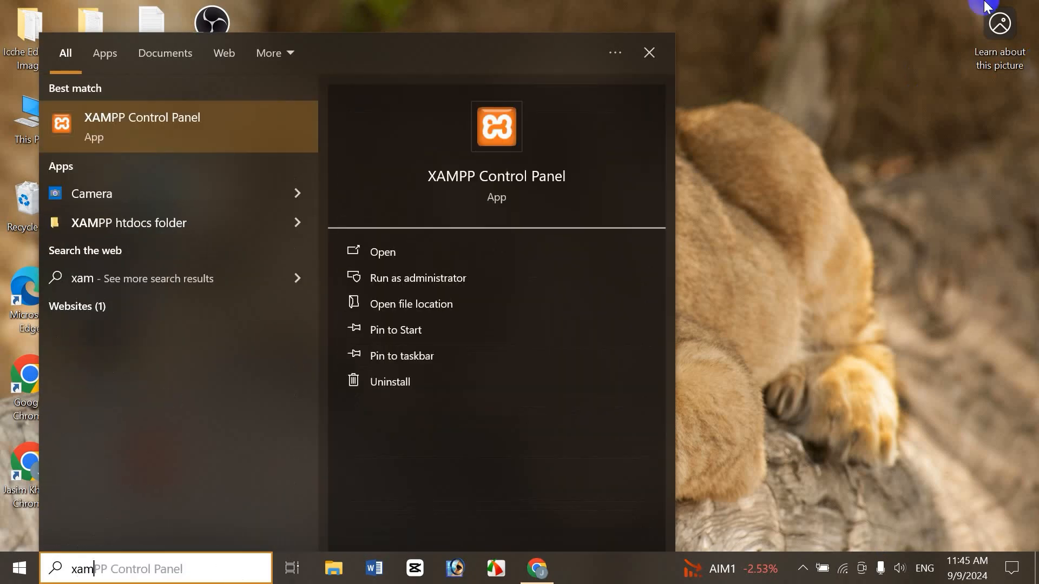
click(161, 124)
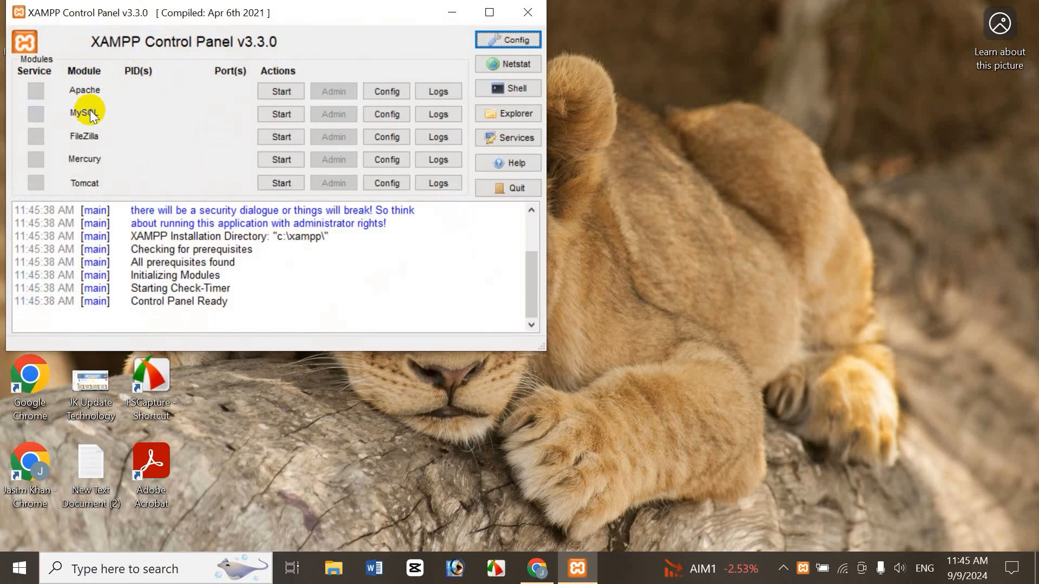
Start the Apache and MySQL modules, and minimize the XAMPP Control Panel.
click(290, 90)
click(282, 113)
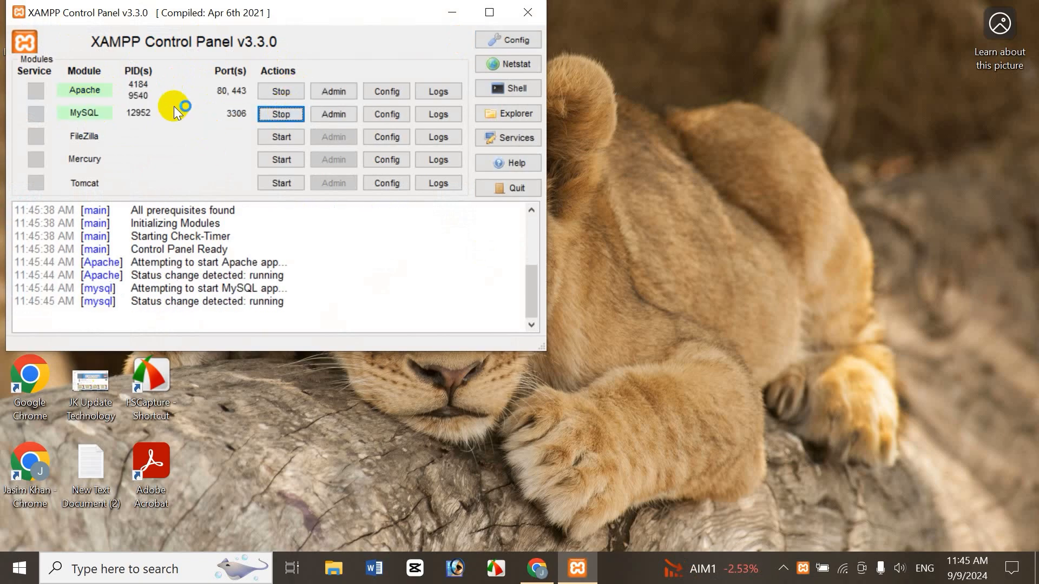
click(448, 17)
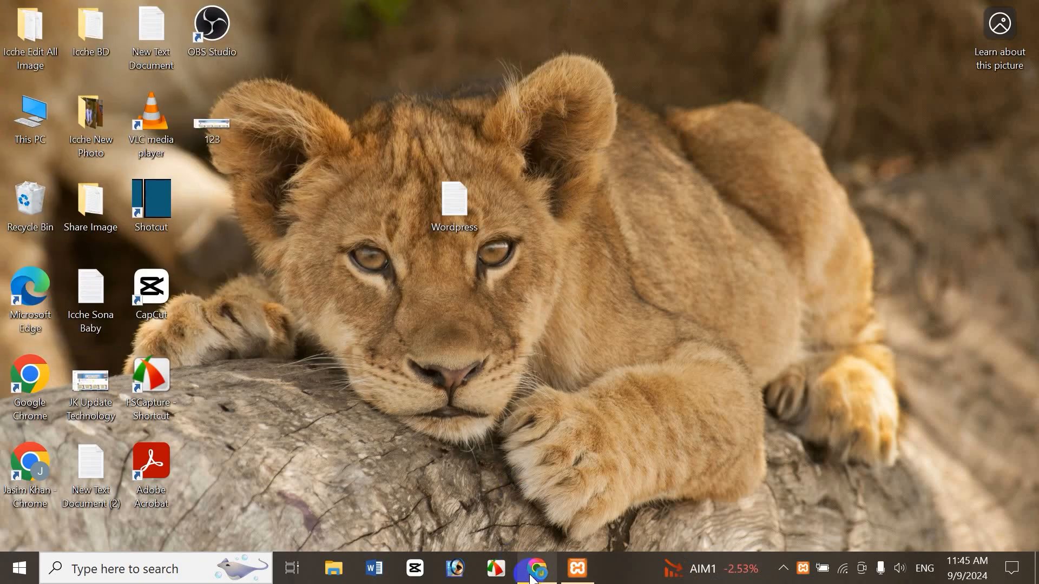
Switch to Chrome and open localhost/jasim/wp-admin in a new tab.
click(537, 568)
click(238, 17)
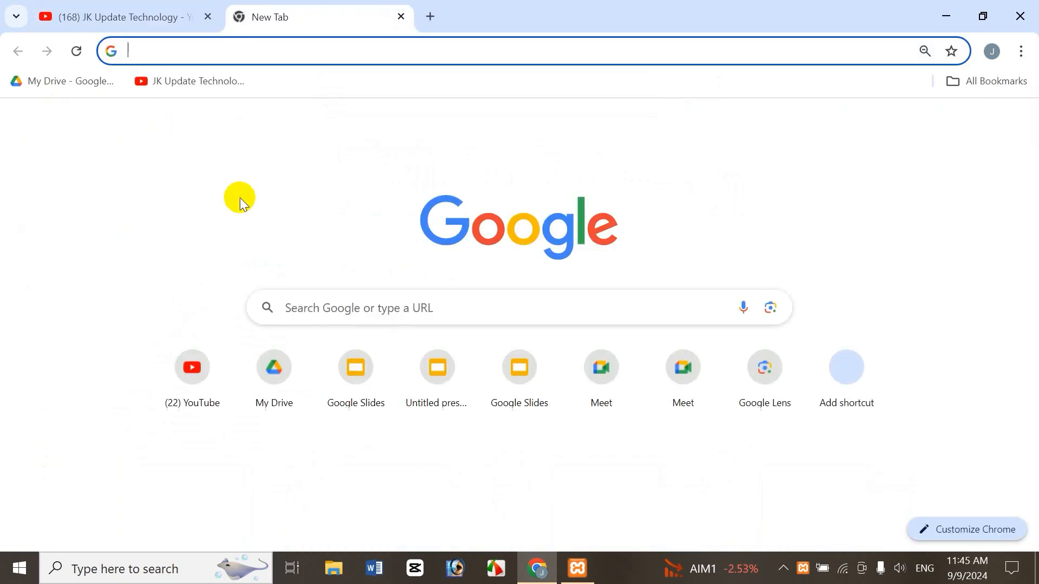
text(l)
key(Right)
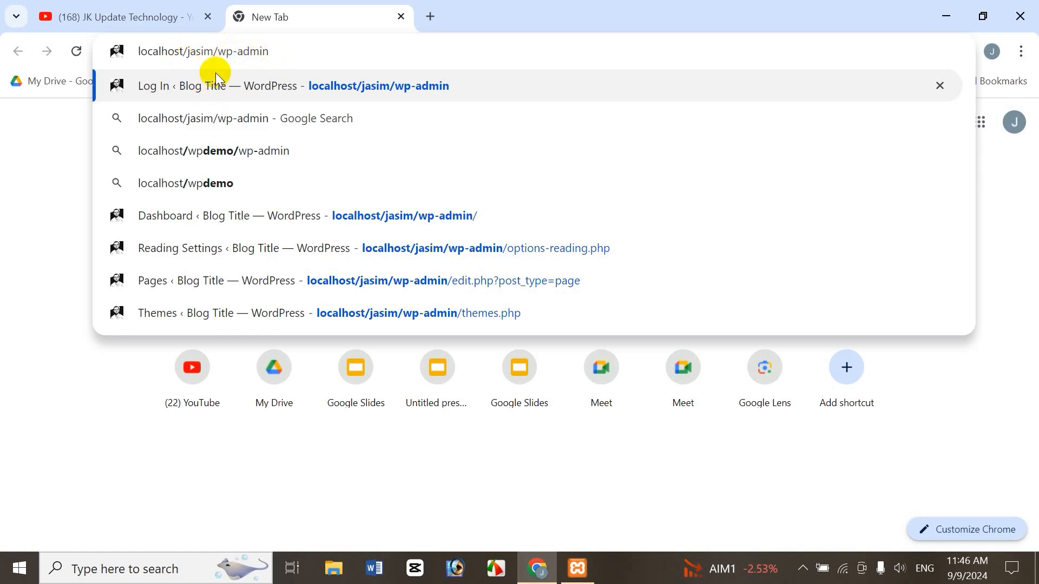
click(295, 64)
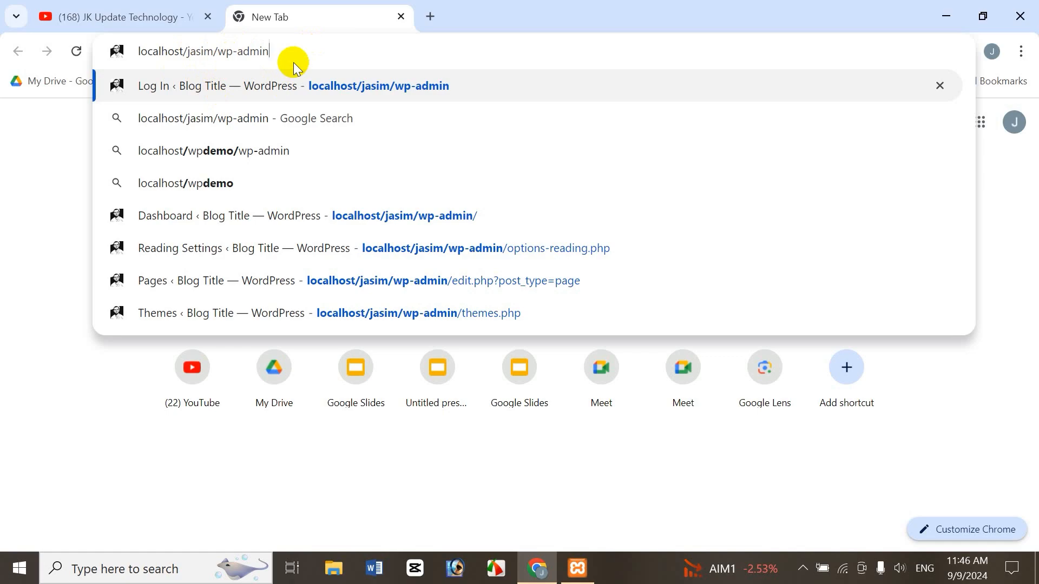
key(Return)
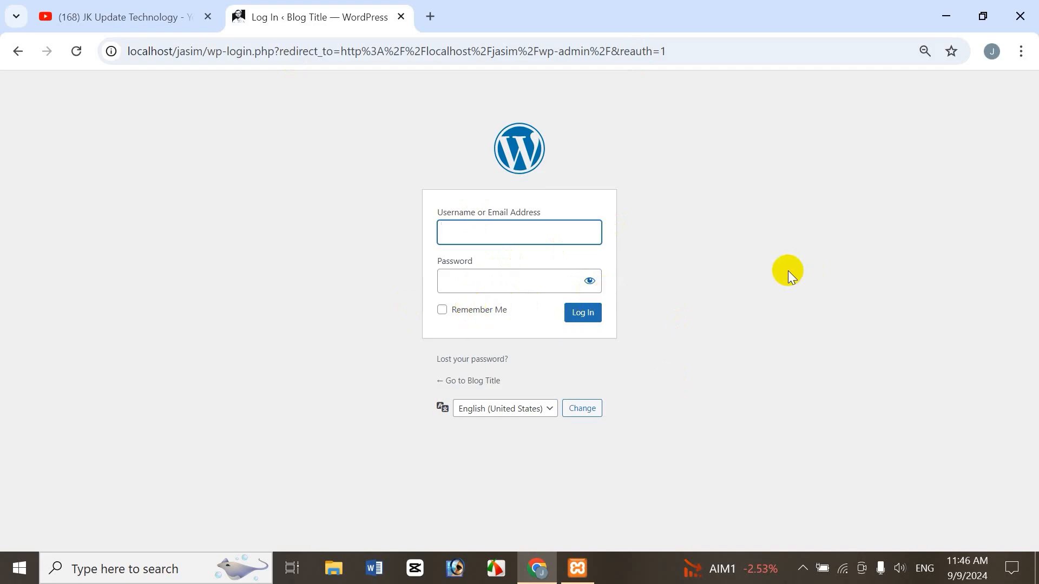
Enter the account's username and password on the WordPress login page, and log in to the dashboard.
text(hasan)
key(Tab)
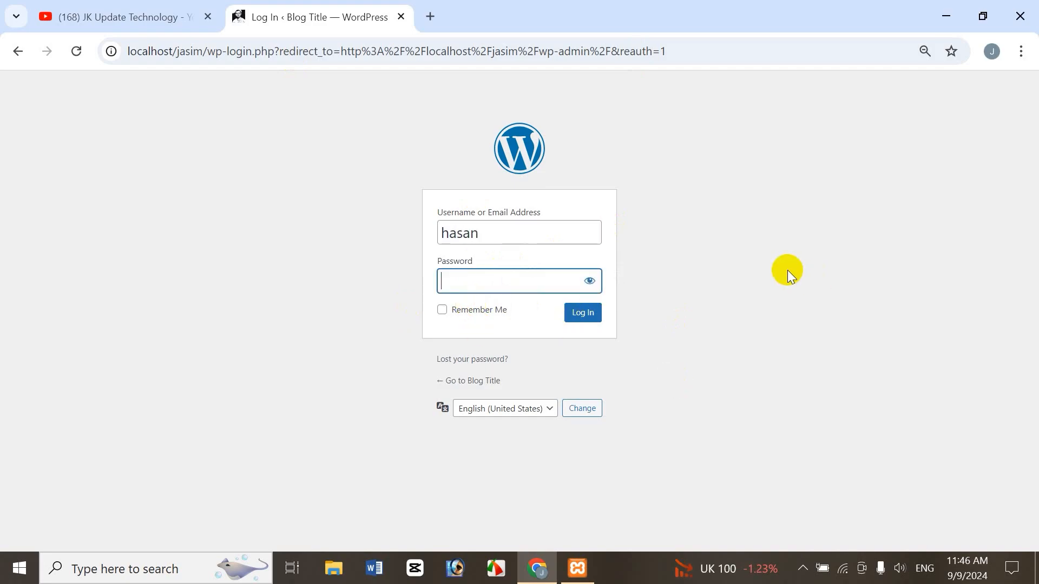
text(•••••••••••)
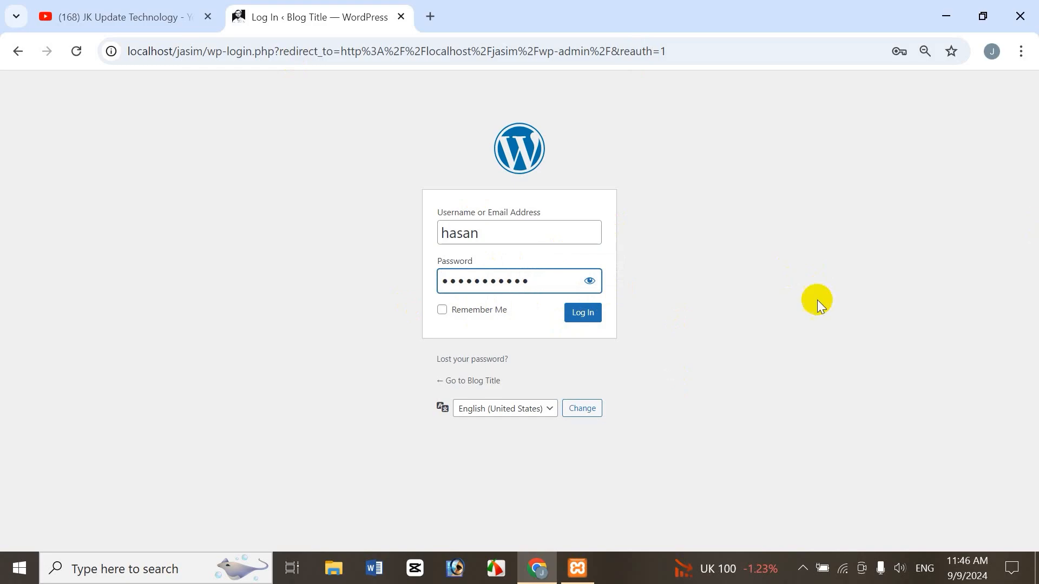
click(576, 315)
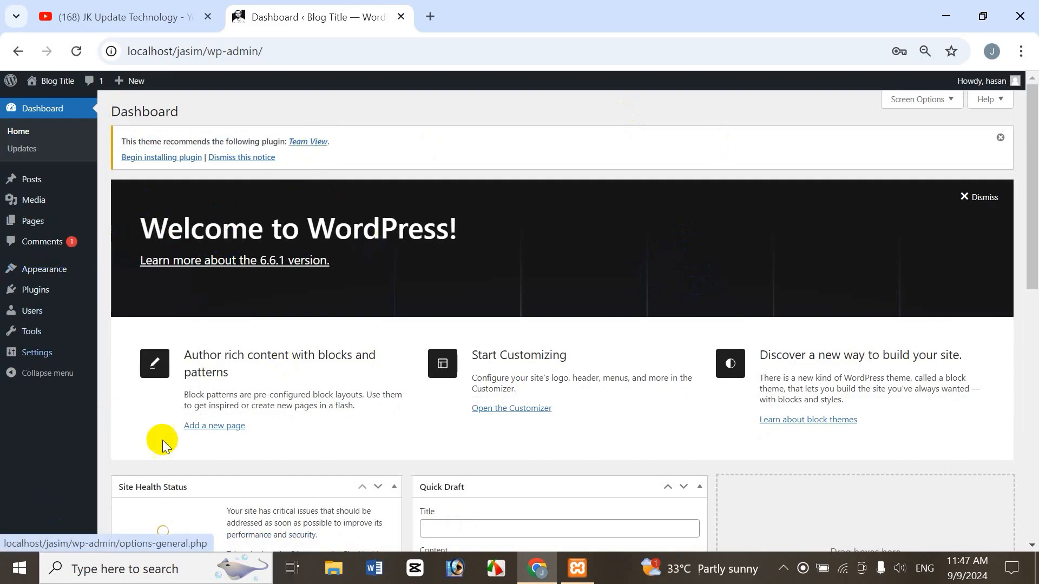
mouse_move(35, 354)
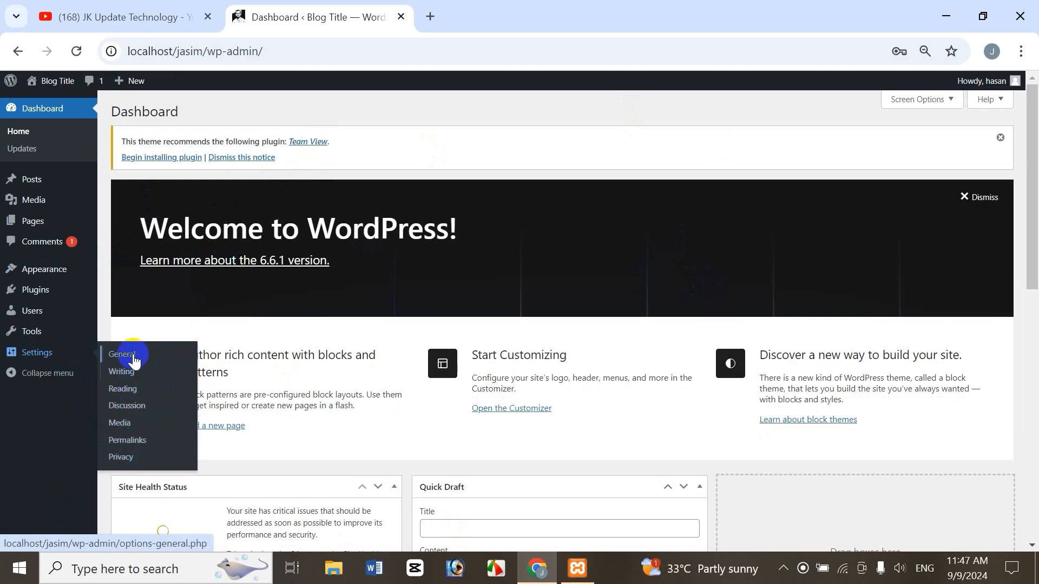
click(132, 14)
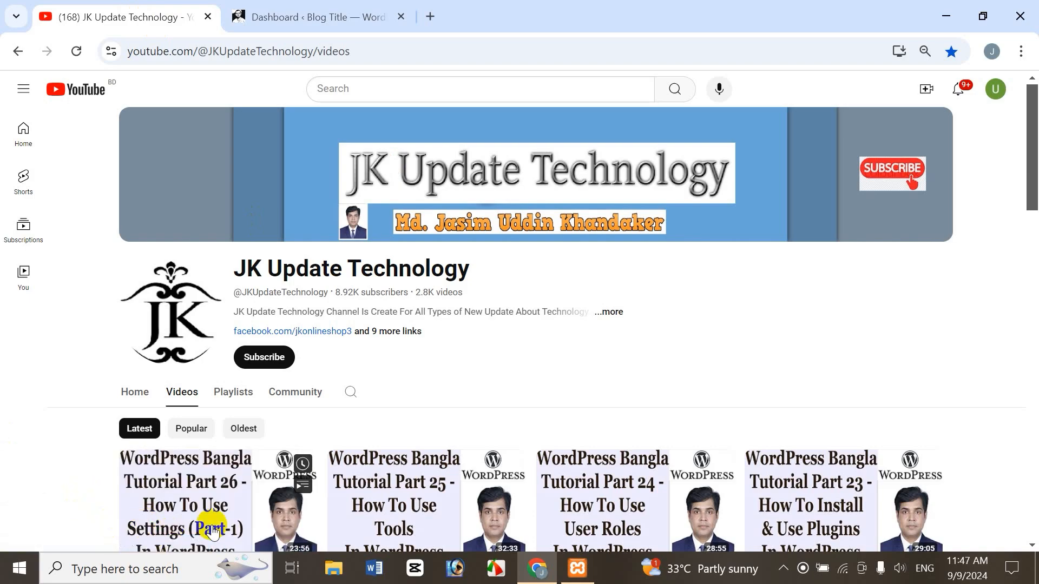
click(286, 16)
click(52, 138)
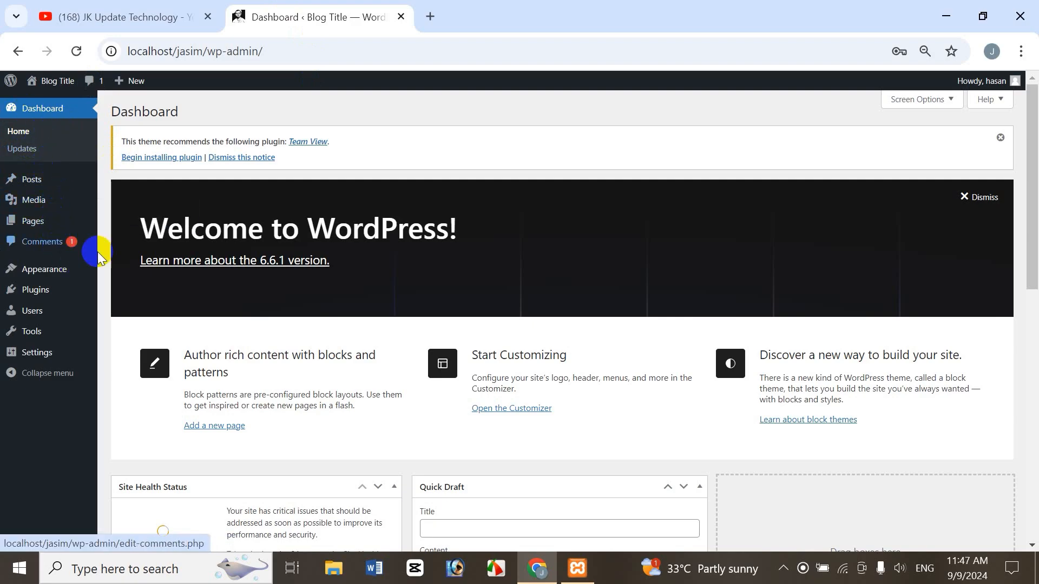
mouse_move(76, 276)
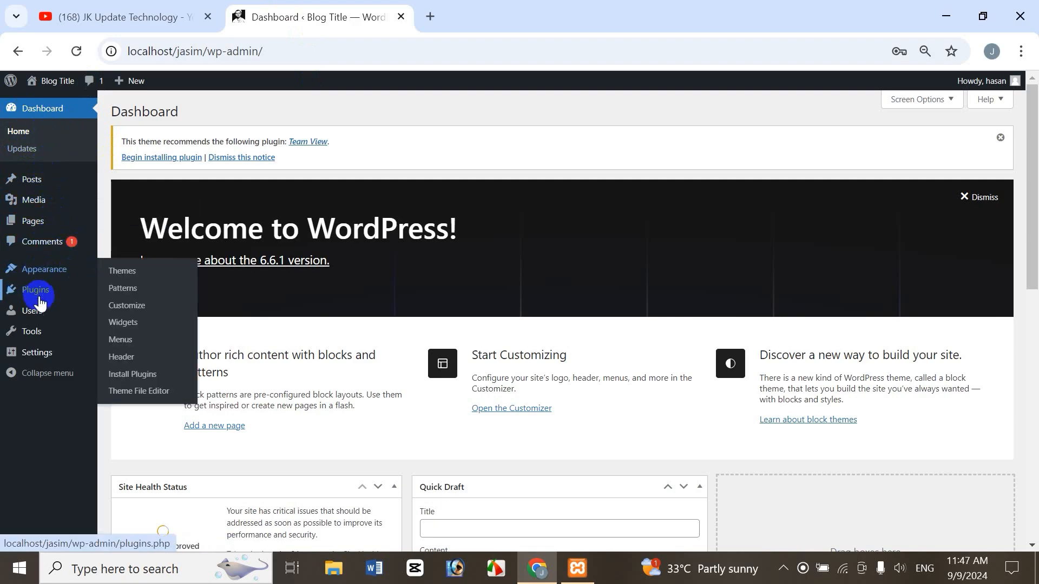
click(184, 17)
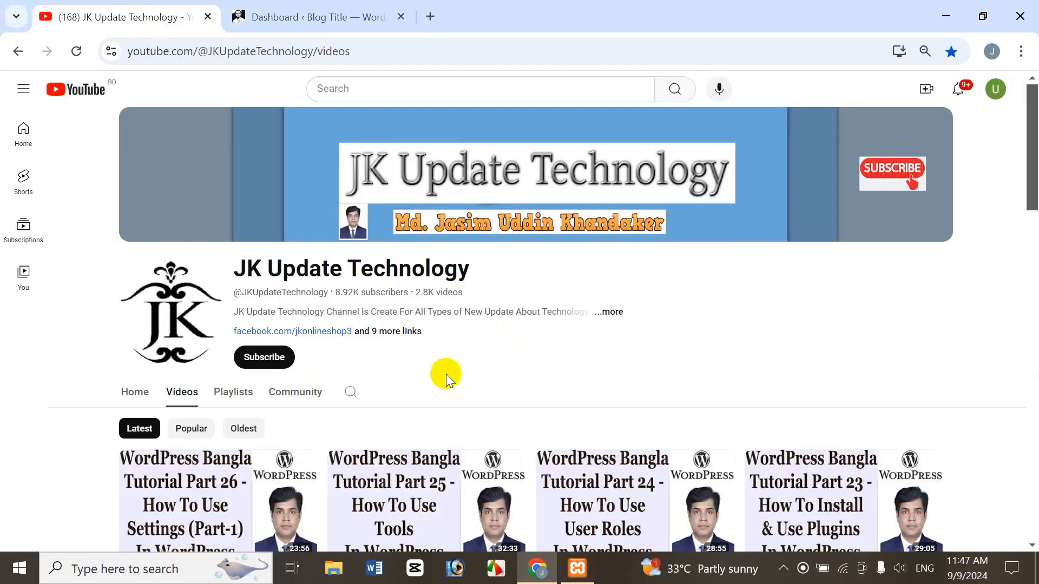
click(323, 17)
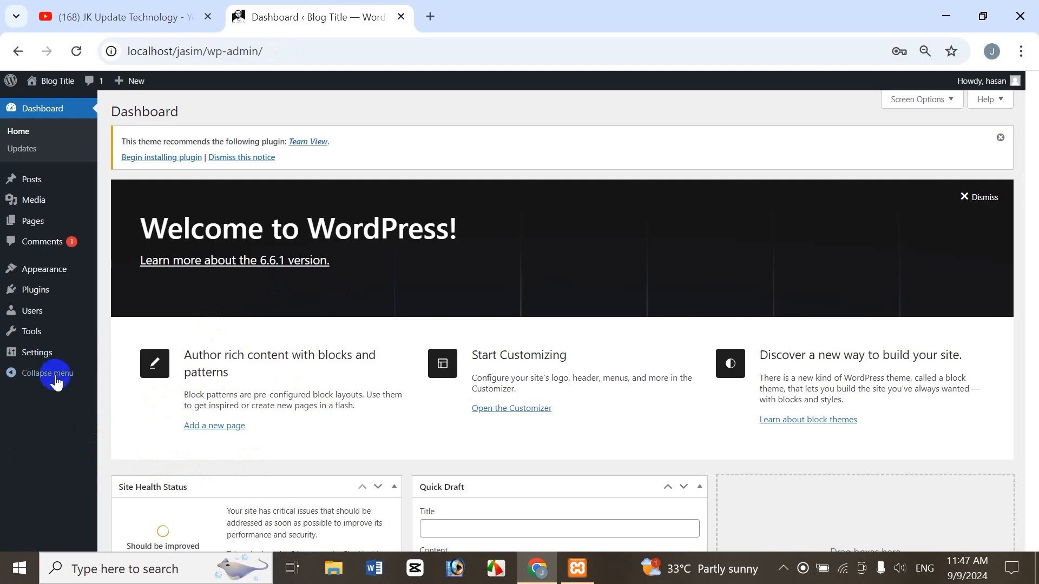
Open the WordPress Discussion settings and turn off allowing people to submit comments on new posts.
mouse_move(49, 358)
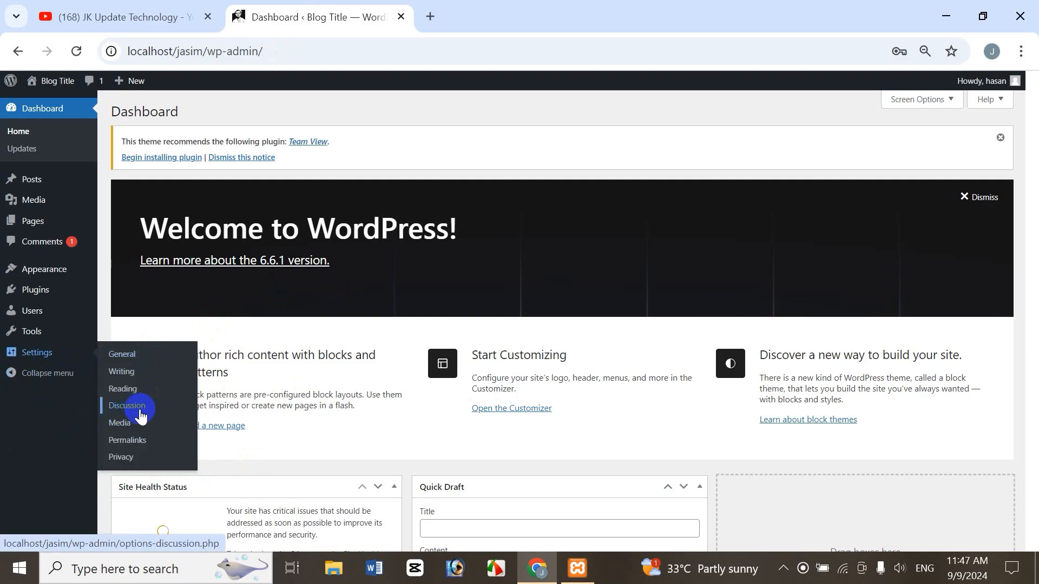
click(132, 413)
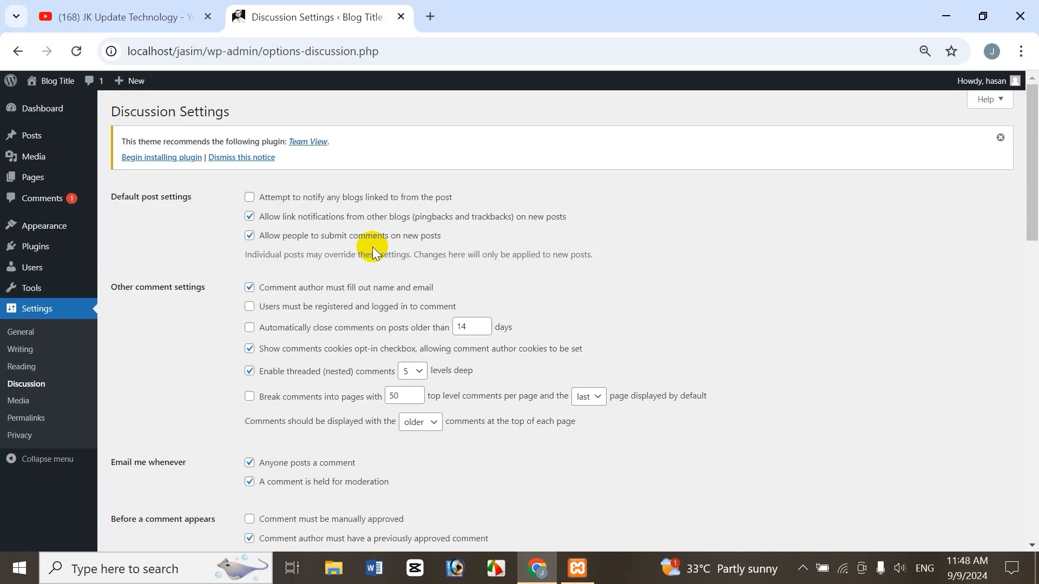
click(249, 235)
Turn allowing people to submit comments on new posts back on.
click(249, 237)
drag(1032, 205, 1032, 220)
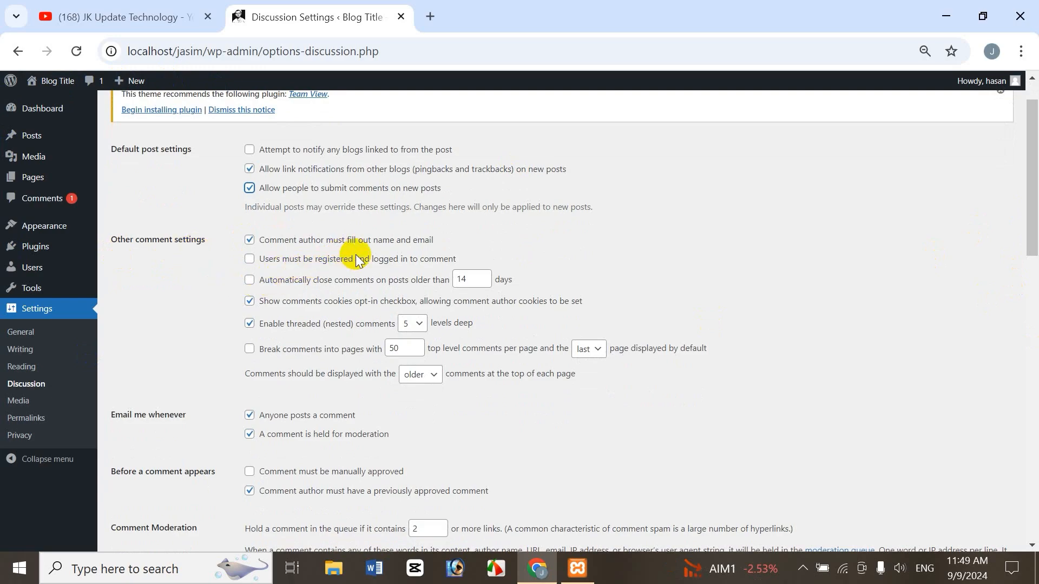
scroll(436, 242, down, 1)
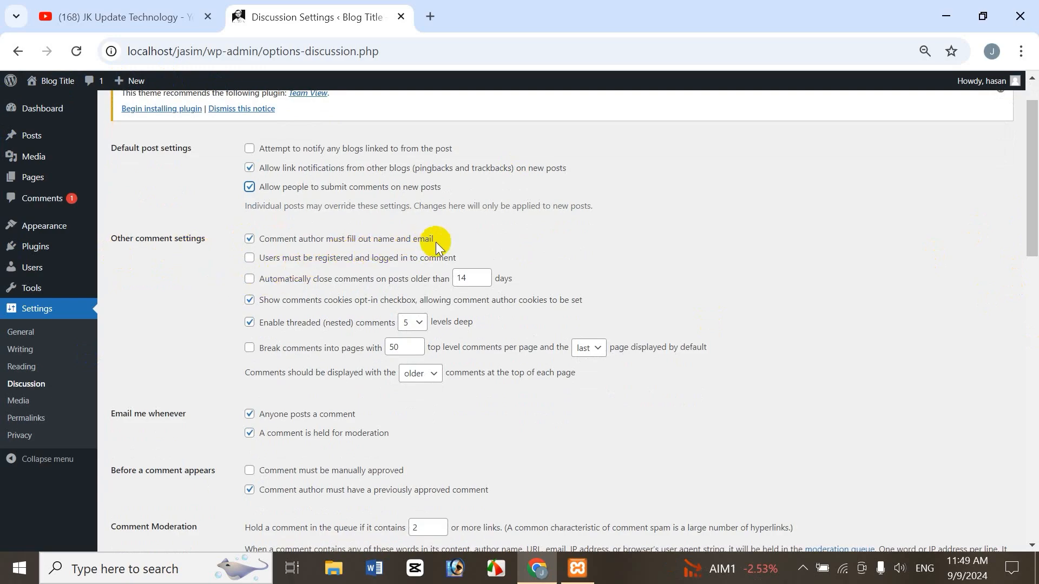
drag(1035, 202, 1034, 185)
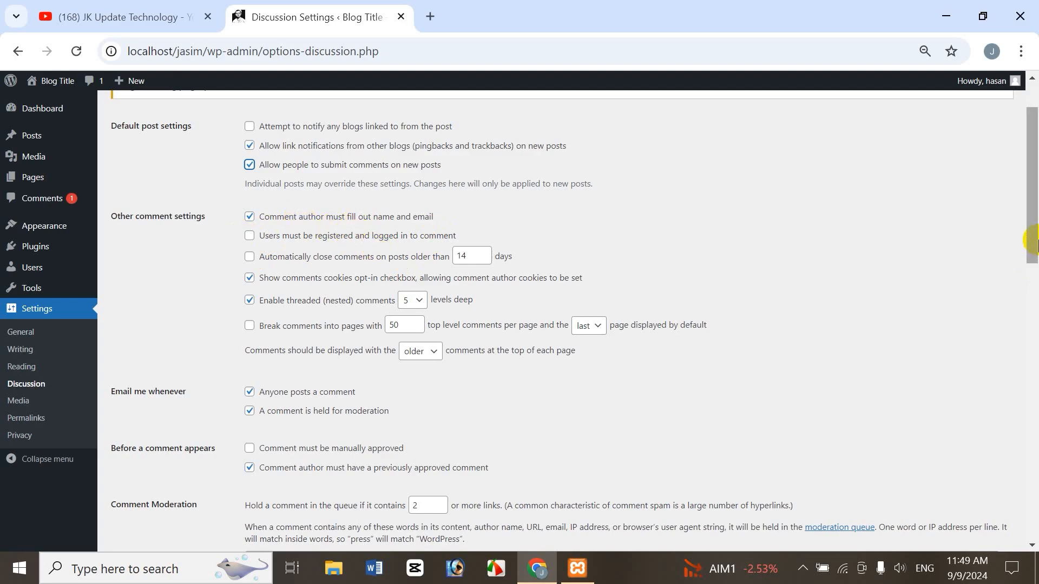
scroll(1029, 233, down, 1)
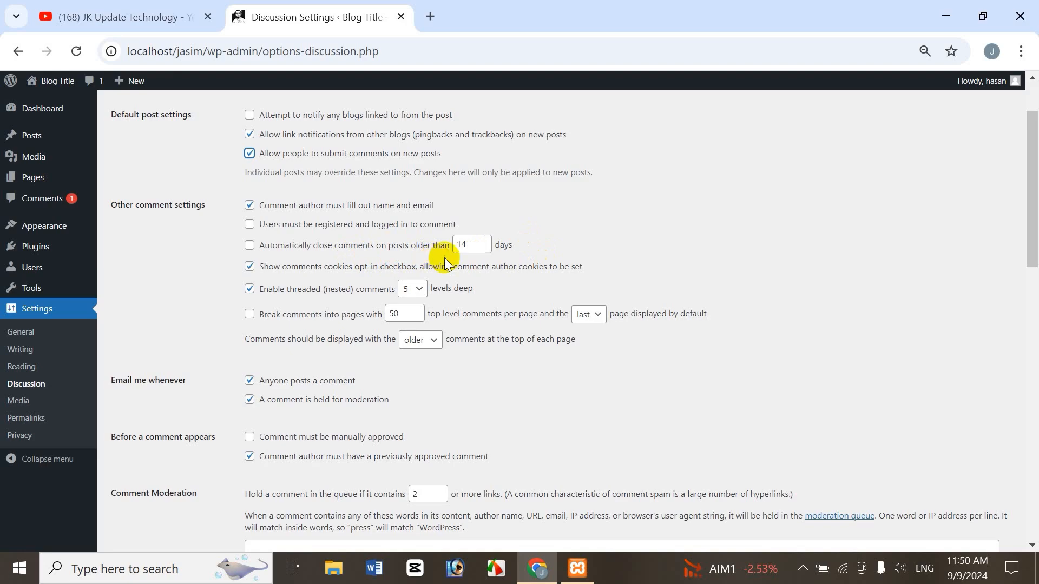
Try changing the number of days for automatically closing comments on older posts, and set it back to 14.
click(488, 239)
click(488, 240)
click(486, 249)
click(487, 249)
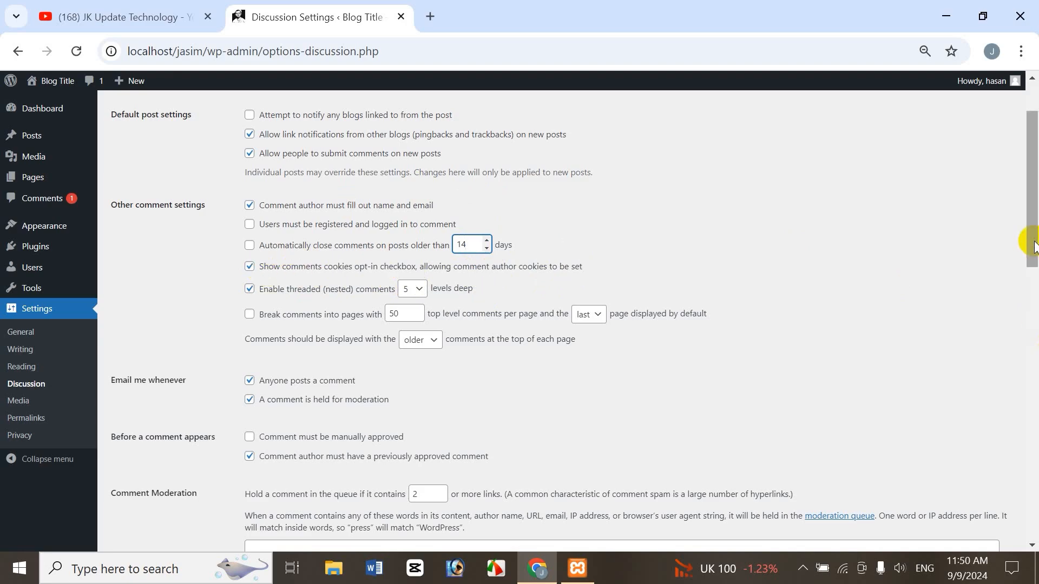
Try a nesting depth of 8 levels for threaded comments, and set it back to 5.
drag(1033, 244, 1032, 251)
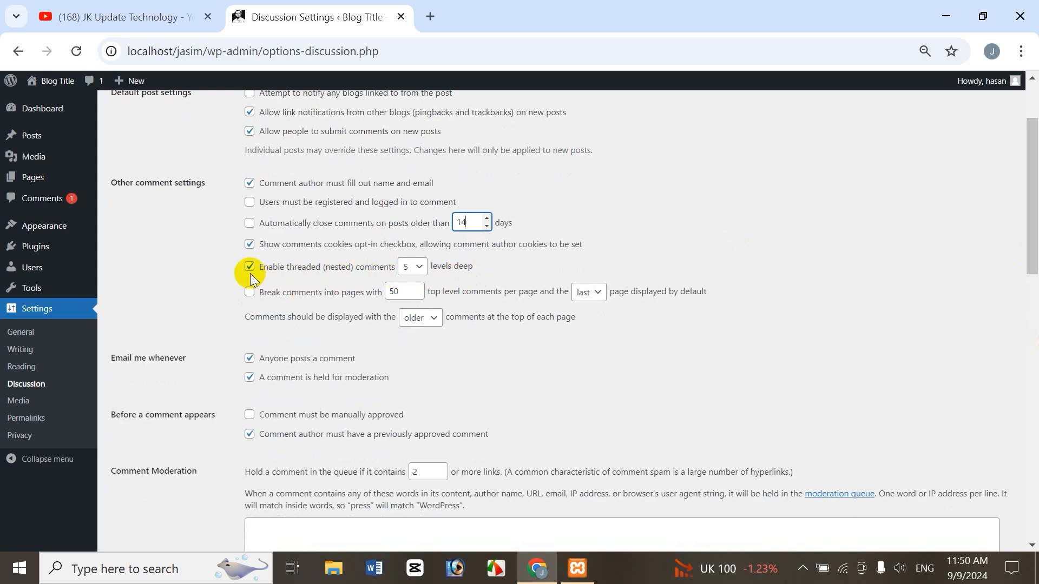
click(411, 268)
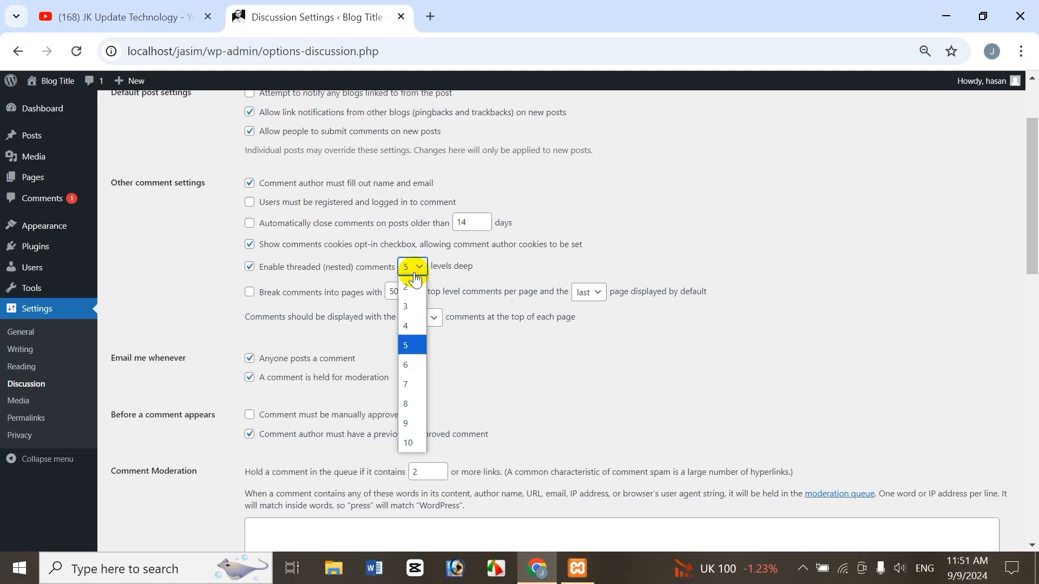
click(412, 404)
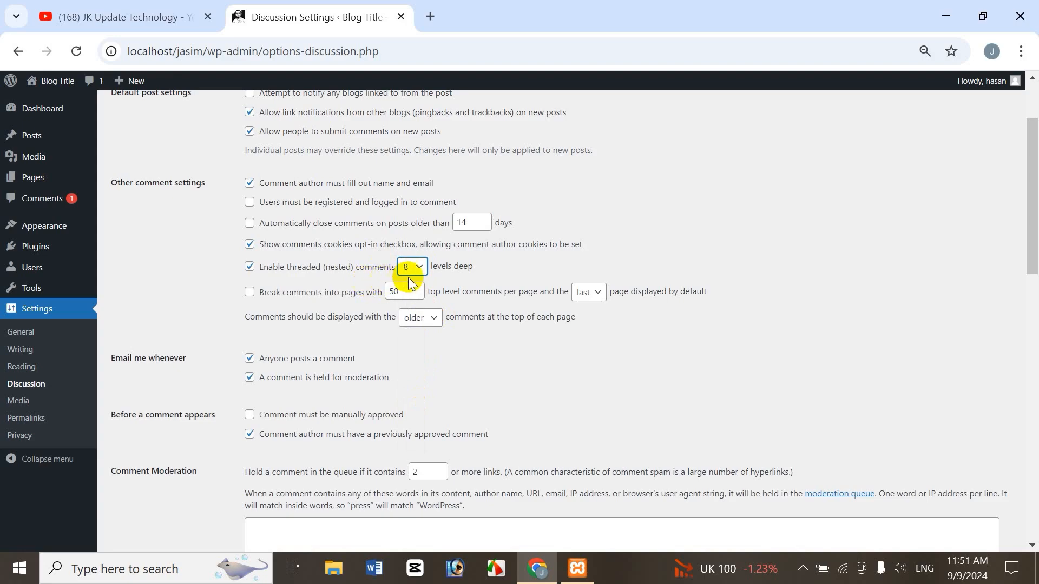
click(420, 269)
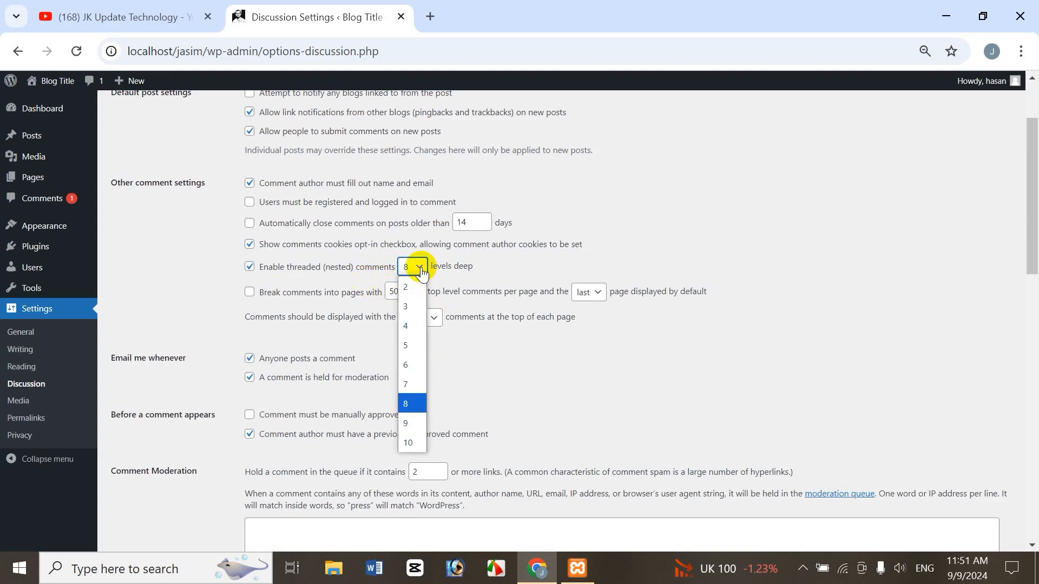
click(421, 345)
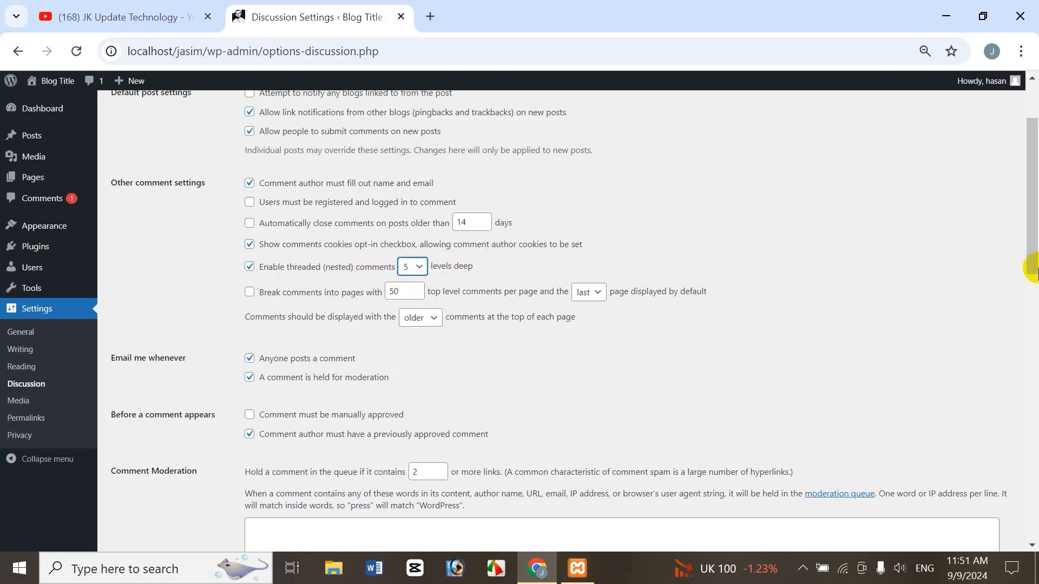
Examine the choices for the comment page displayed by default and for the comment order on each page.
drag(1031, 238, 1032, 256)
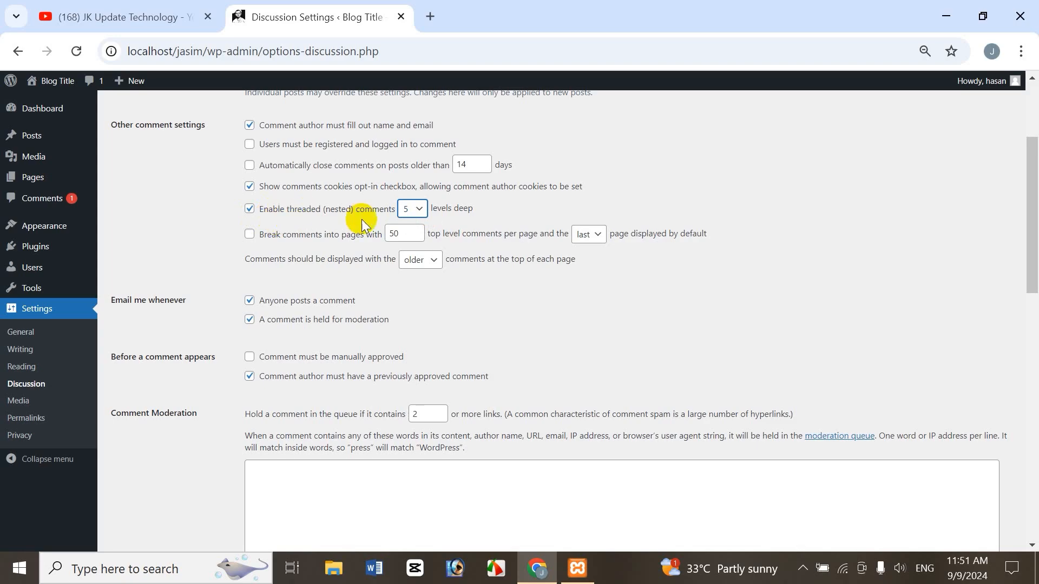
scroll(457, 238, up, 3)
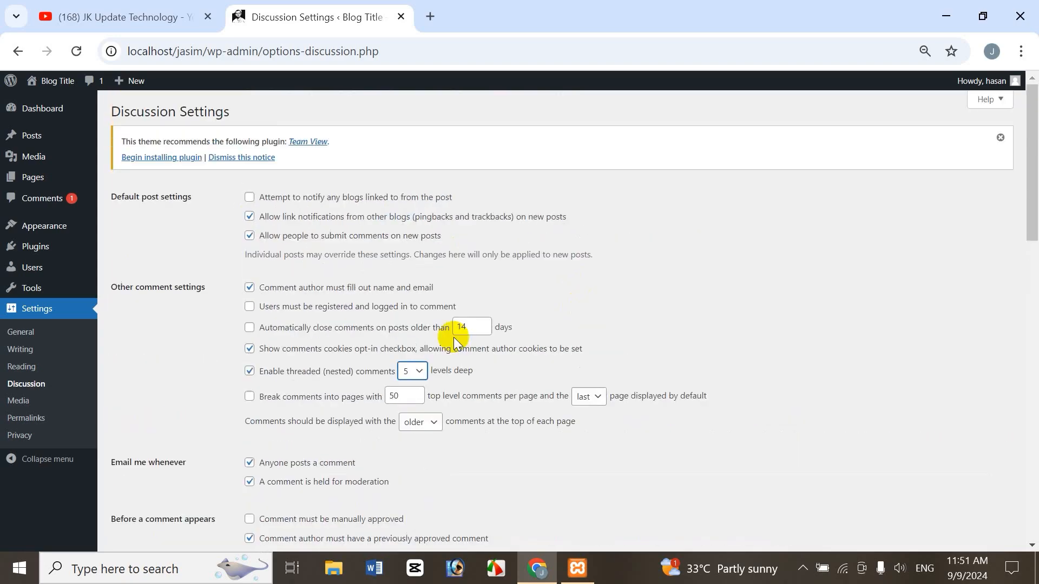
scroll(1031, 211, down, 3)
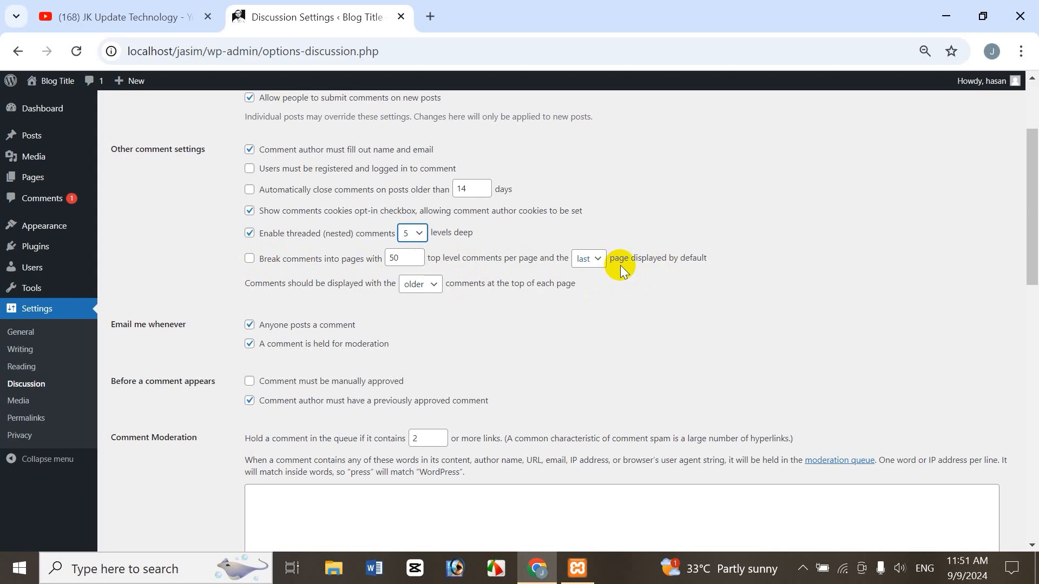
click(597, 260)
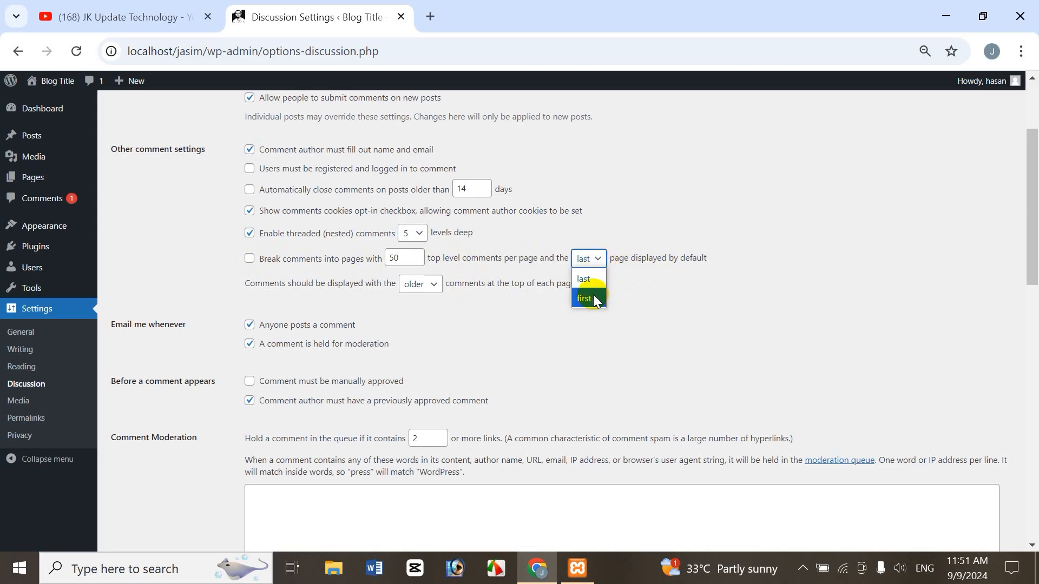
click(640, 212)
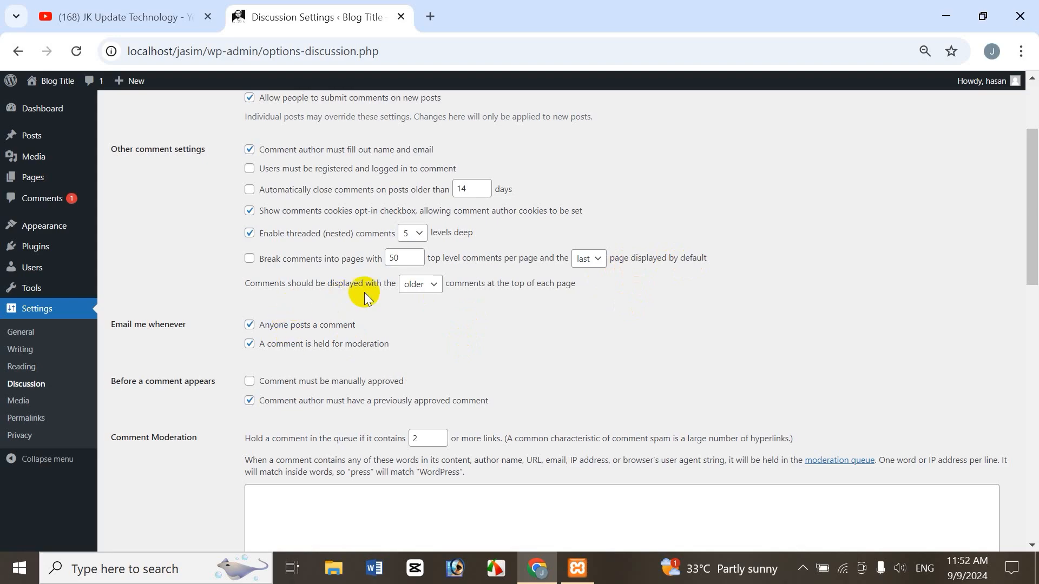
click(421, 284)
click(476, 321)
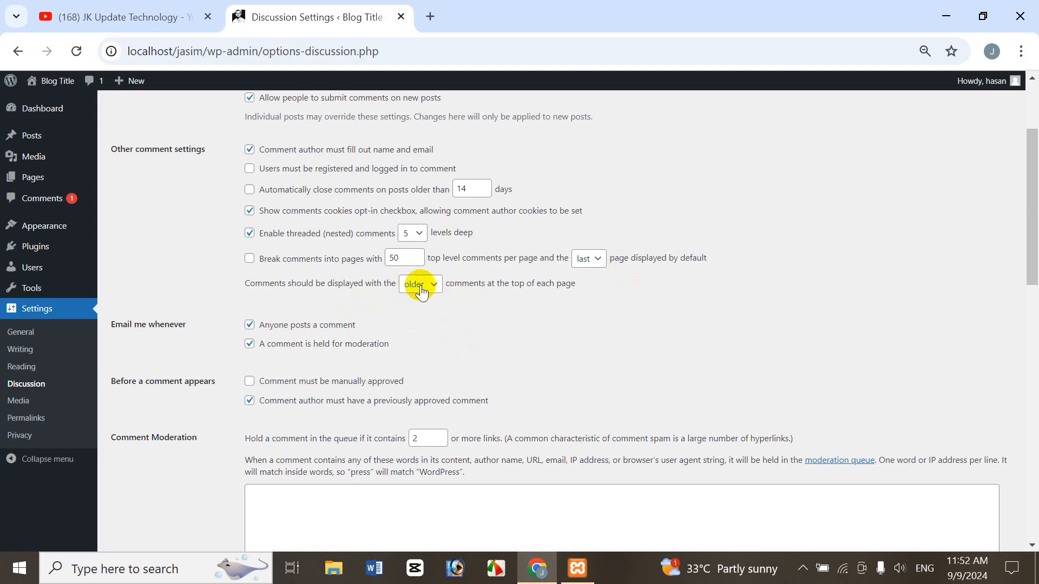
click(418, 284)
click(514, 322)
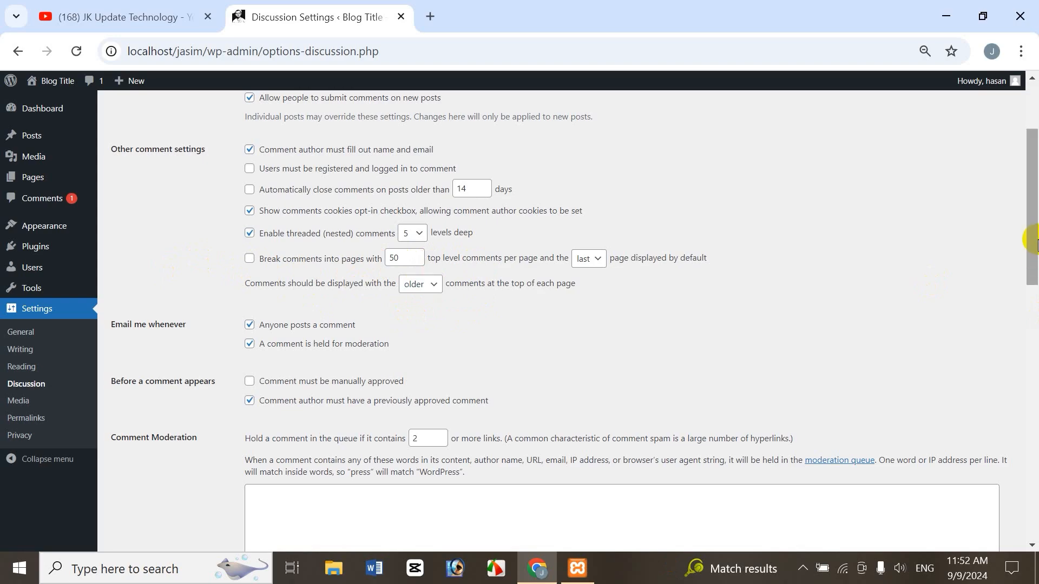
Try a threshold of 1 link for holding comments in the moderation queue, and set it back to 2.
drag(1031, 247, 1033, 273)
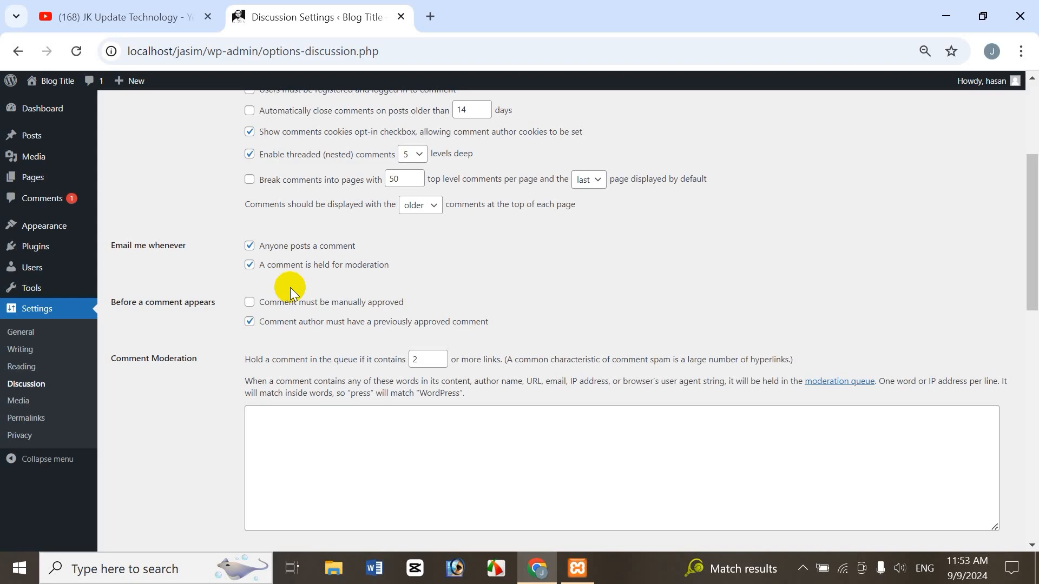
drag(1030, 233, 1030, 262)
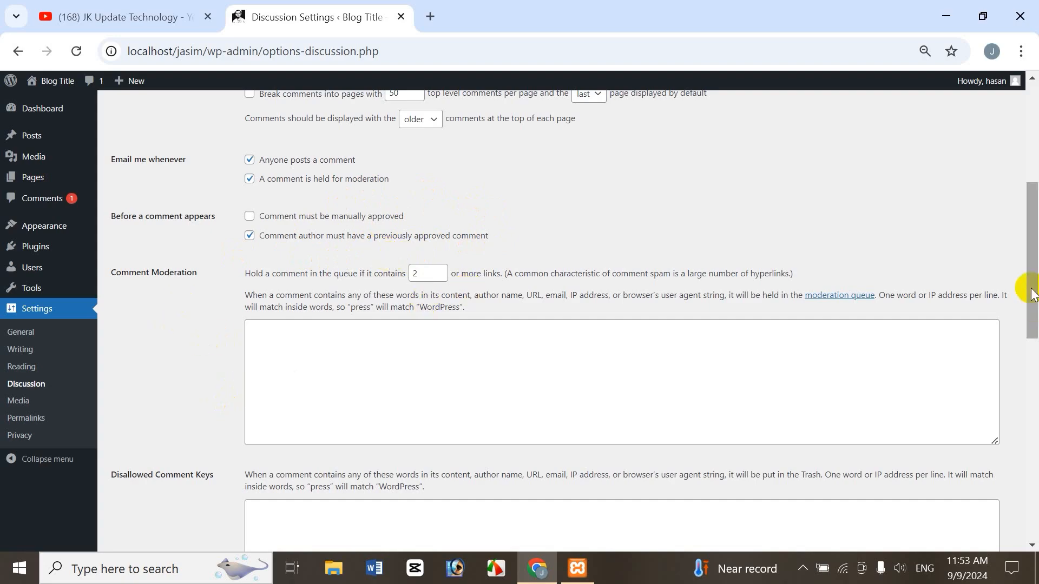
drag(1022, 290, 1024, 316)
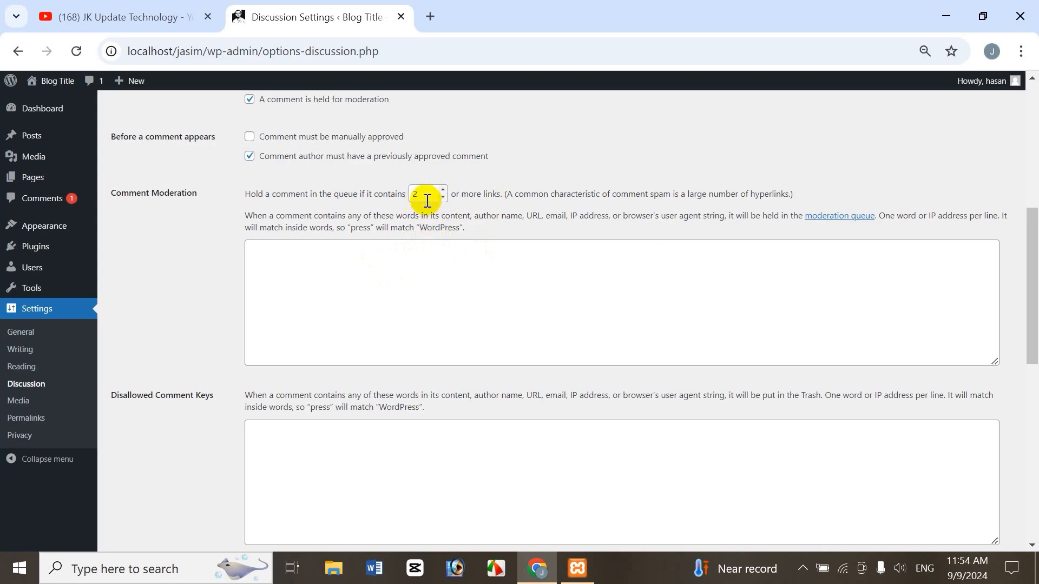
click(443, 199)
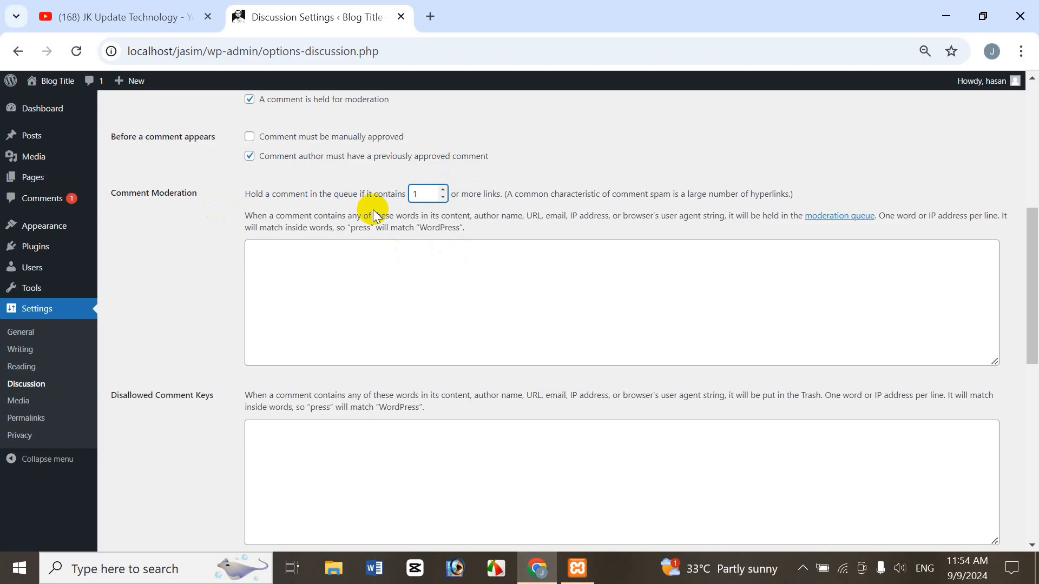
click(443, 190)
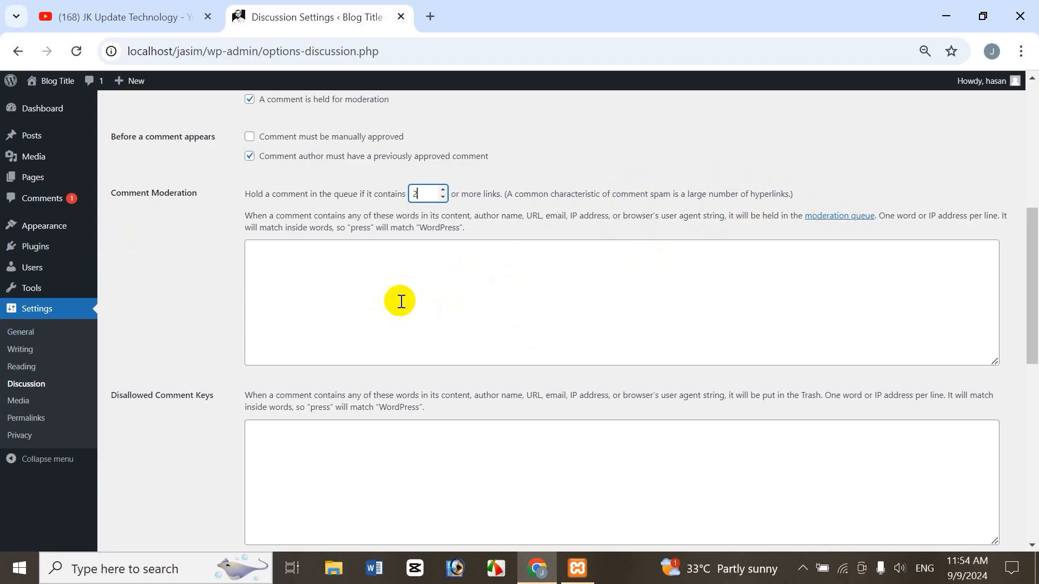
Open the Comments page in a new browser tab and bring it into view.
click(348, 272)
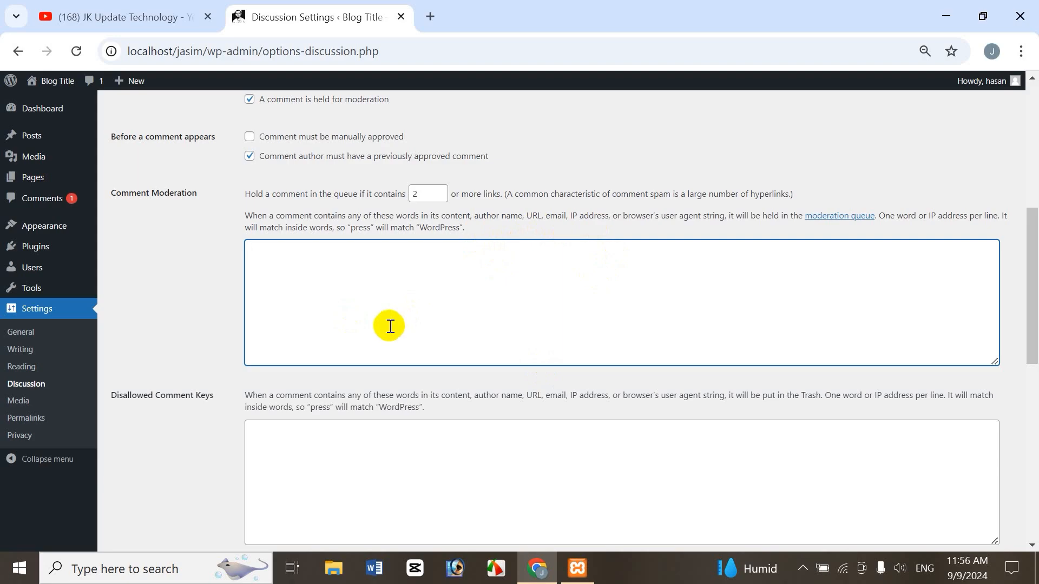
right_click(64, 199)
click(153, 216)
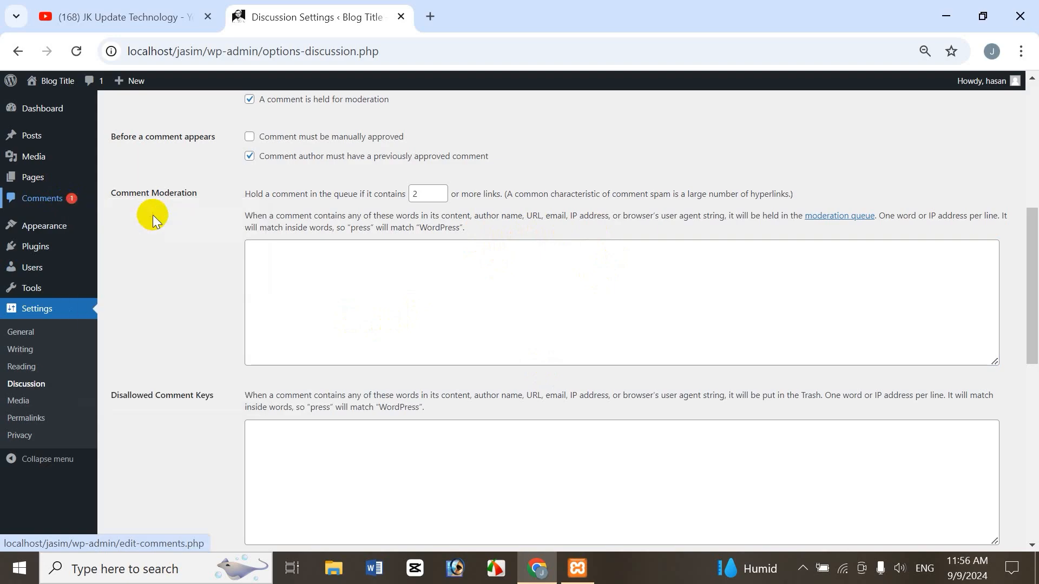
click(487, 16)
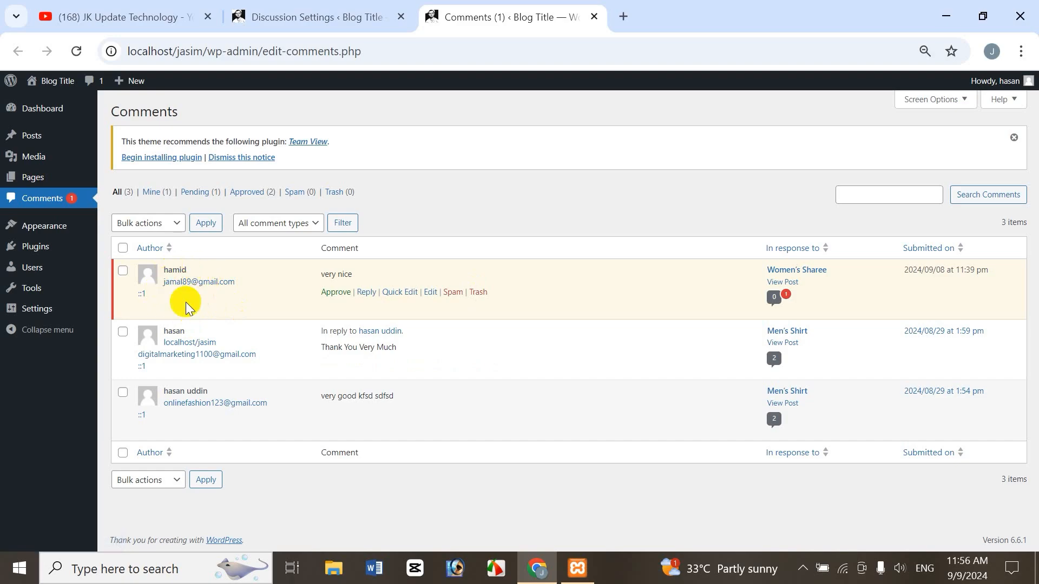
Compare the Comment Moderation word list with the comment authors' details on the Comments page, ending on Discussion Settings.
click(340, 12)
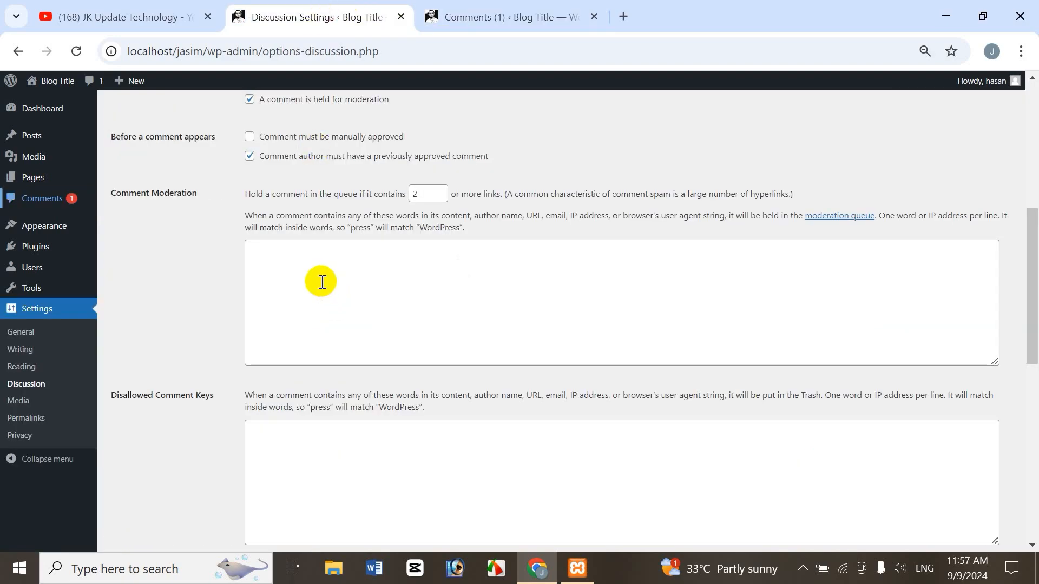
click(362, 280)
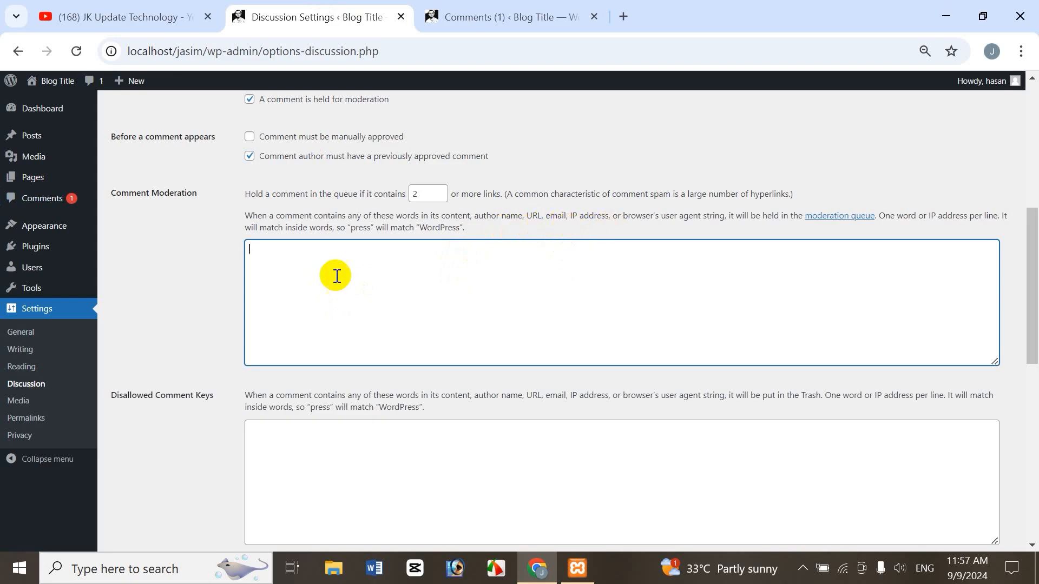
click(494, 19)
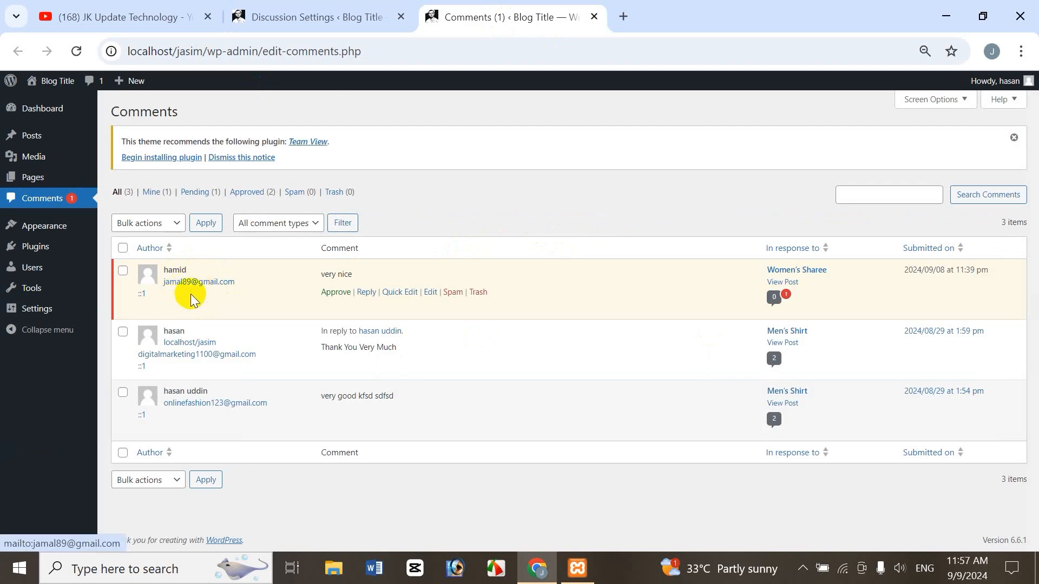
click(323, 22)
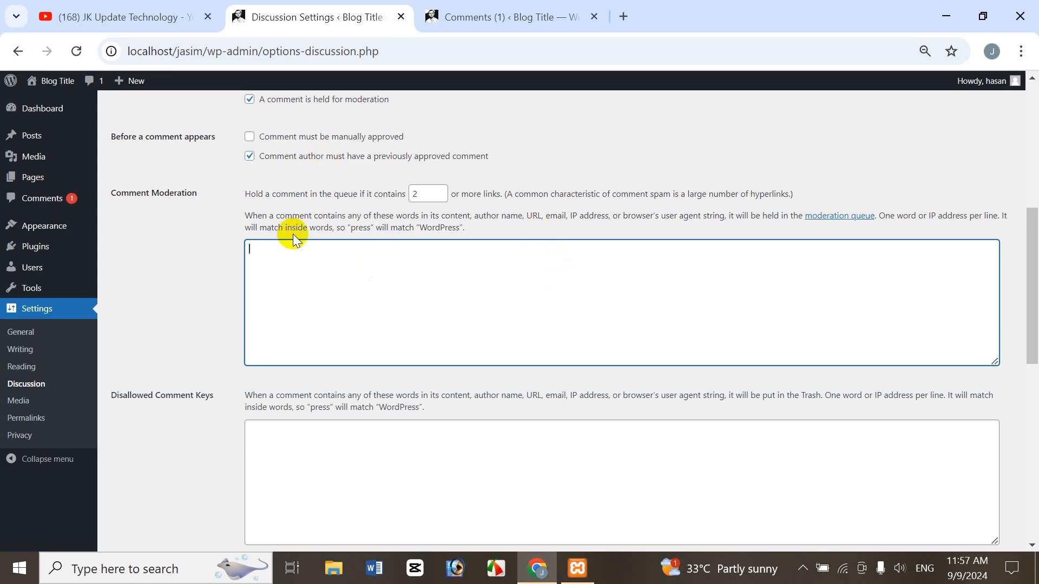
Examine the Disallowed Comment Keys description and field, and compare them with the Comment Moderation description and field.
scroll(1033, 324, down, 2)
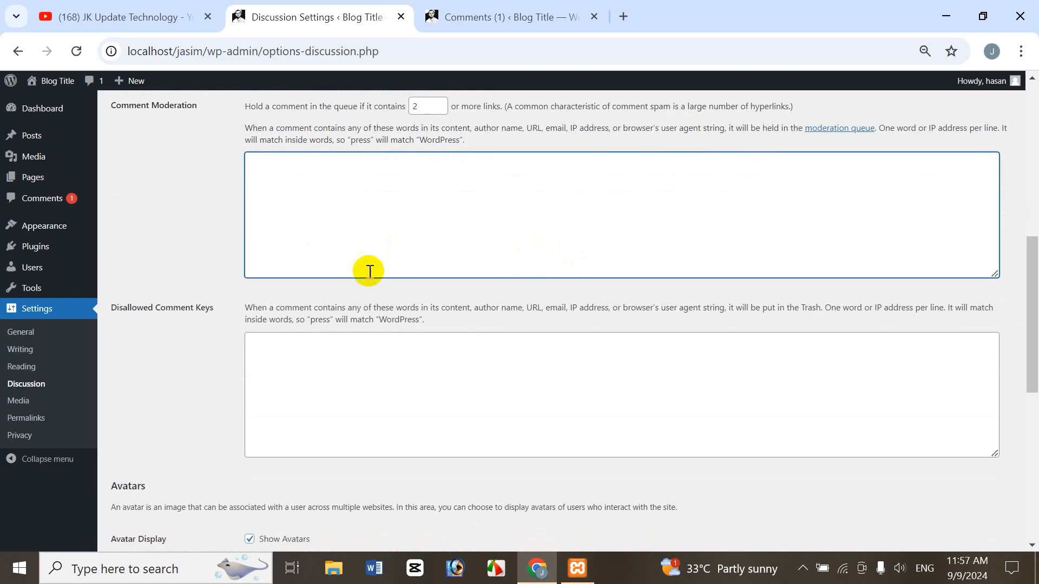
click(361, 374)
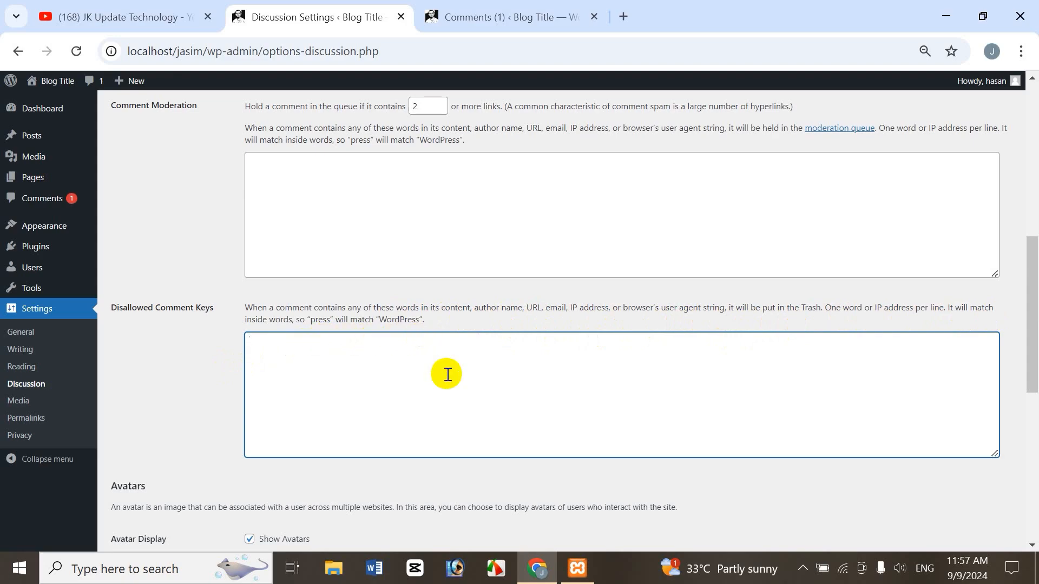
drag(246, 127, 465, 141)
drag(247, 309, 434, 326)
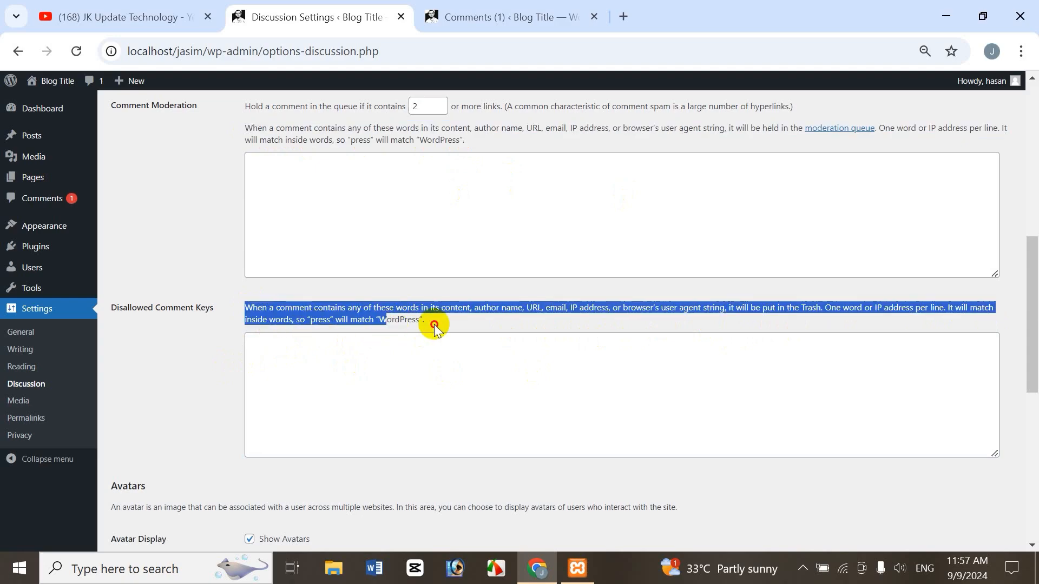
click(366, 410)
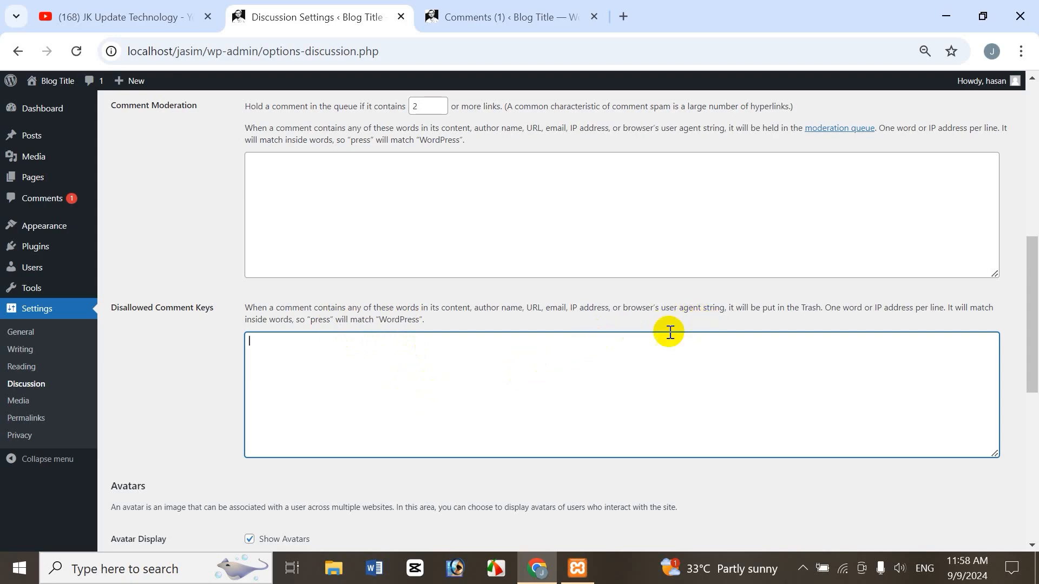
double_click(809, 308)
click(267, 380)
click(328, 175)
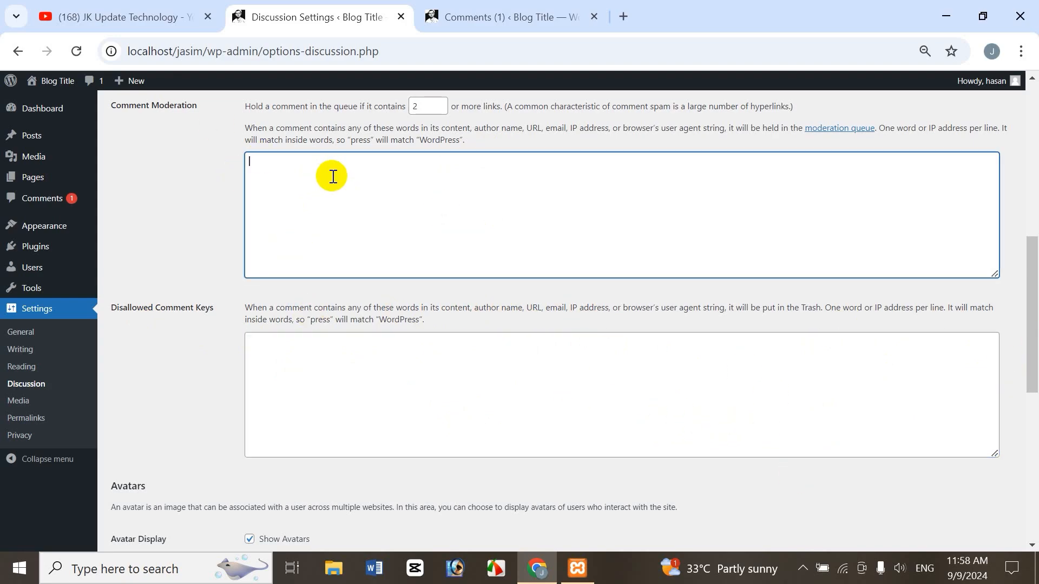
click(417, 364)
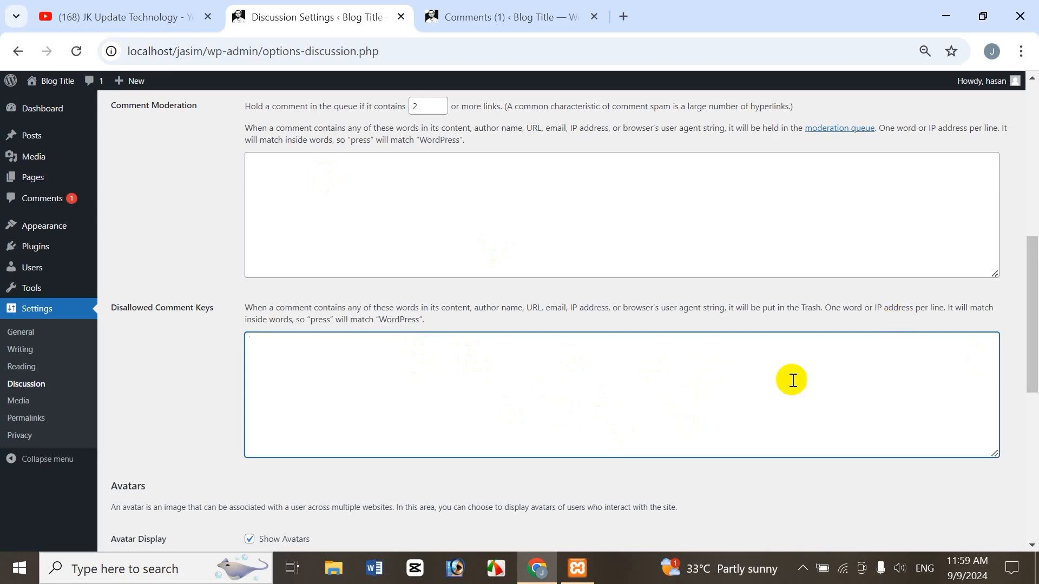
Turn off Show Avatars in the Avatars section, save the settings, and check the account menu's profile picture.
scroll(359, 361, down, 4)
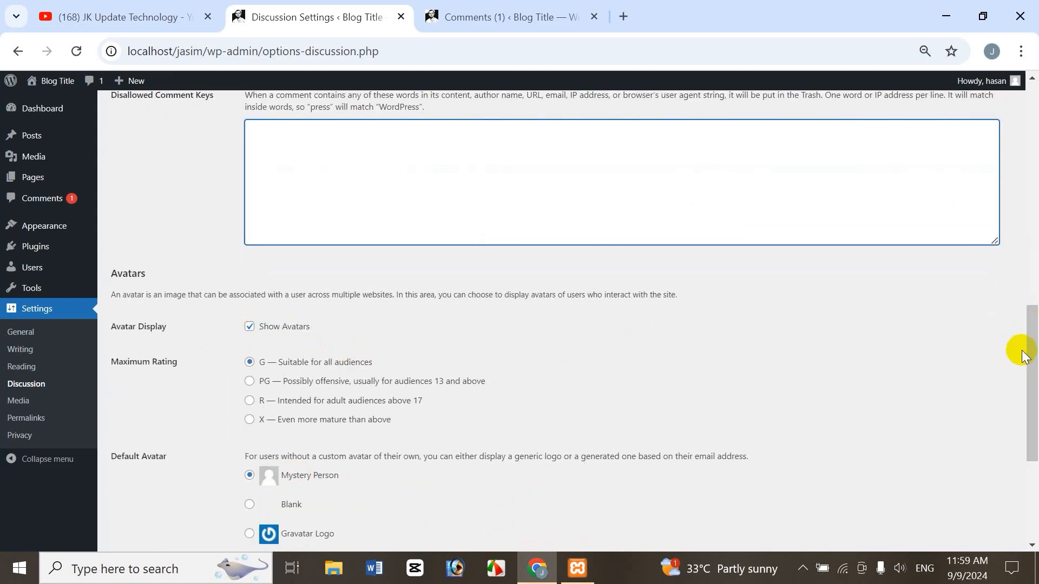
scroll(1033, 368, down, 2)
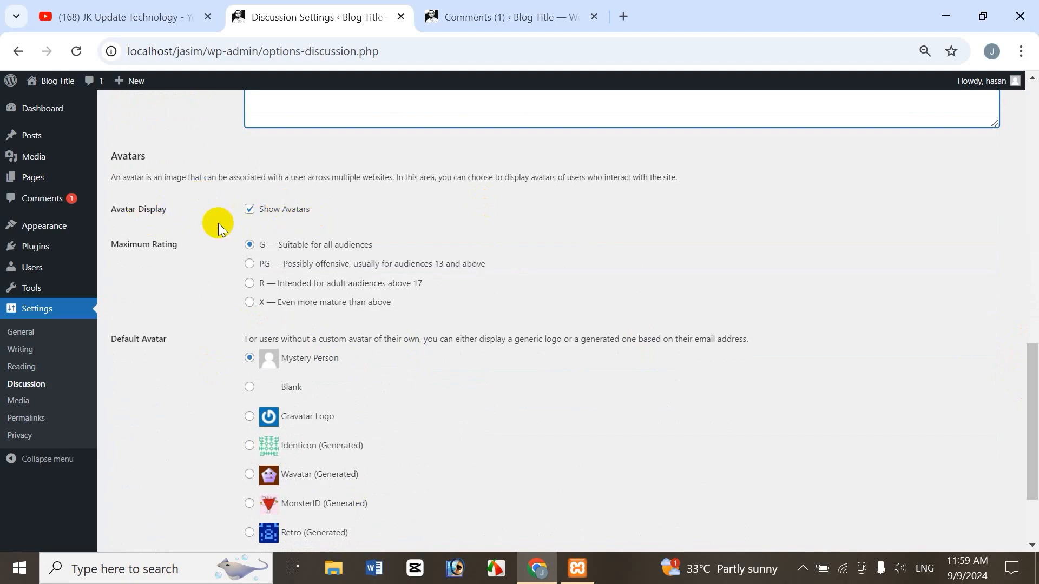
mouse_move(998, 81)
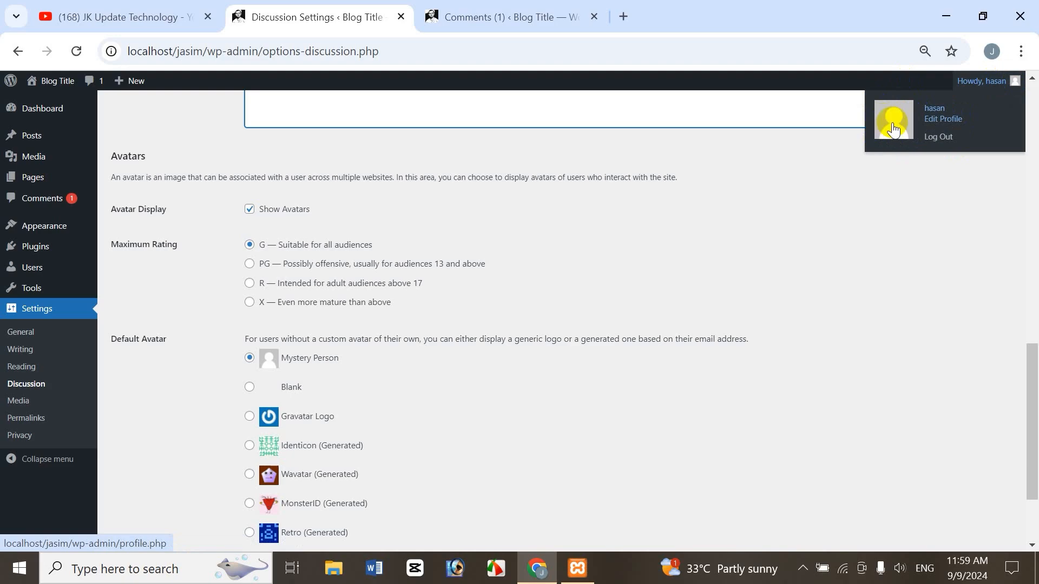
click(249, 358)
click(250, 208)
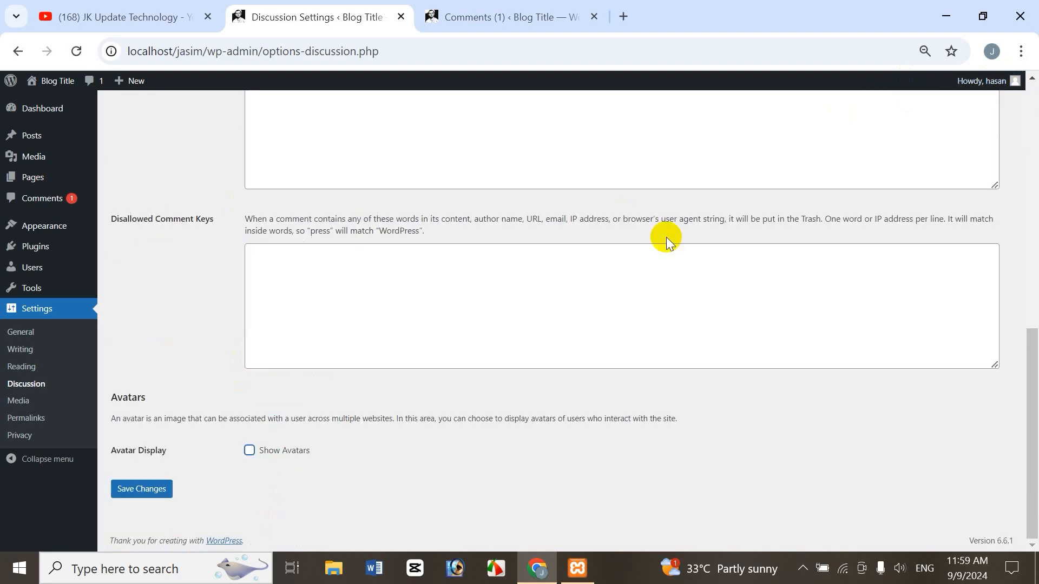
click(134, 493)
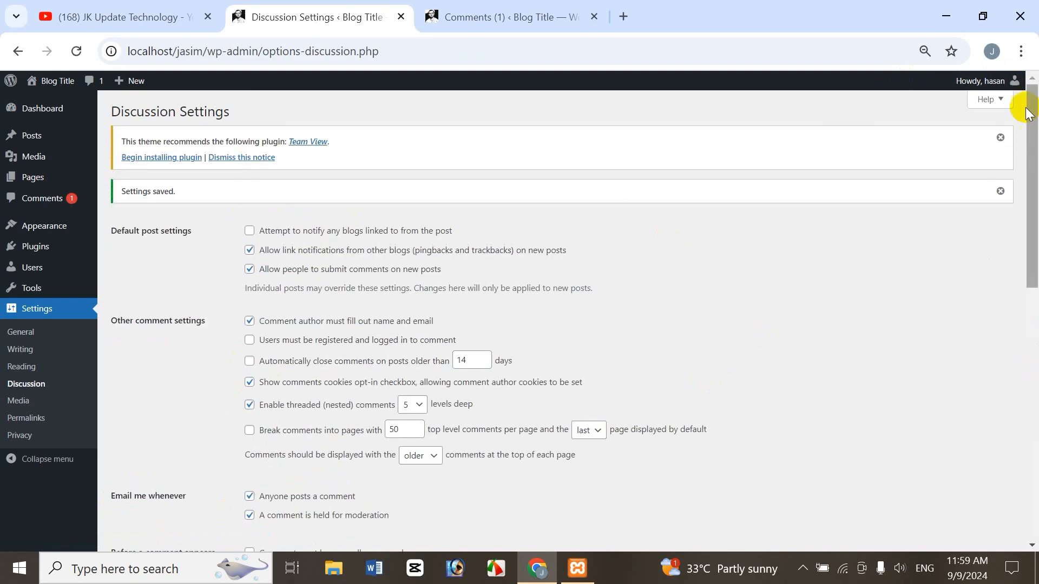
mouse_move(995, 82)
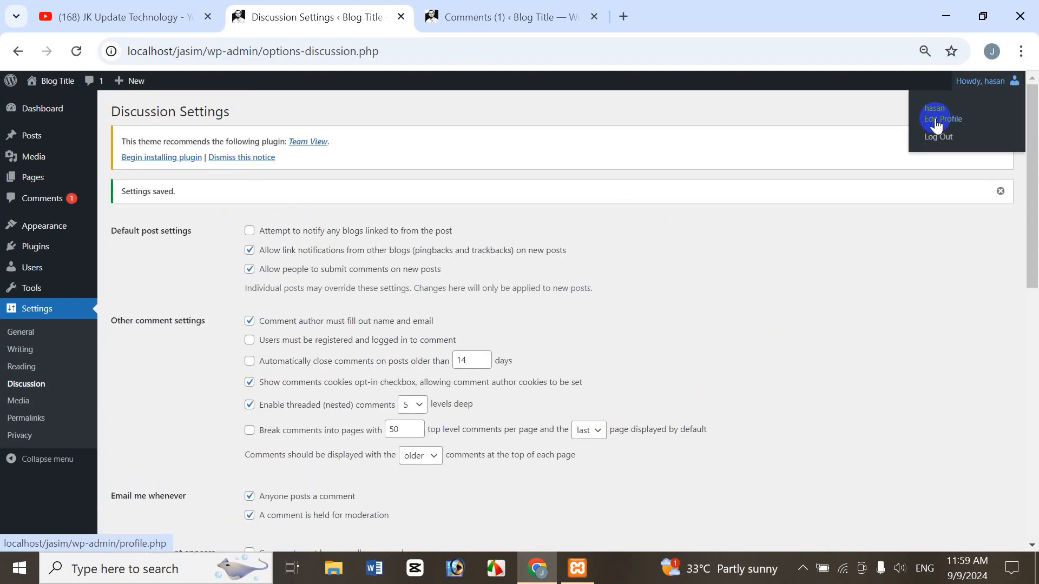
Turn Show Avatars back on, save the Discussion settings, and check the profile picture in the account menu.
drag(1024, 267, 1033, 522)
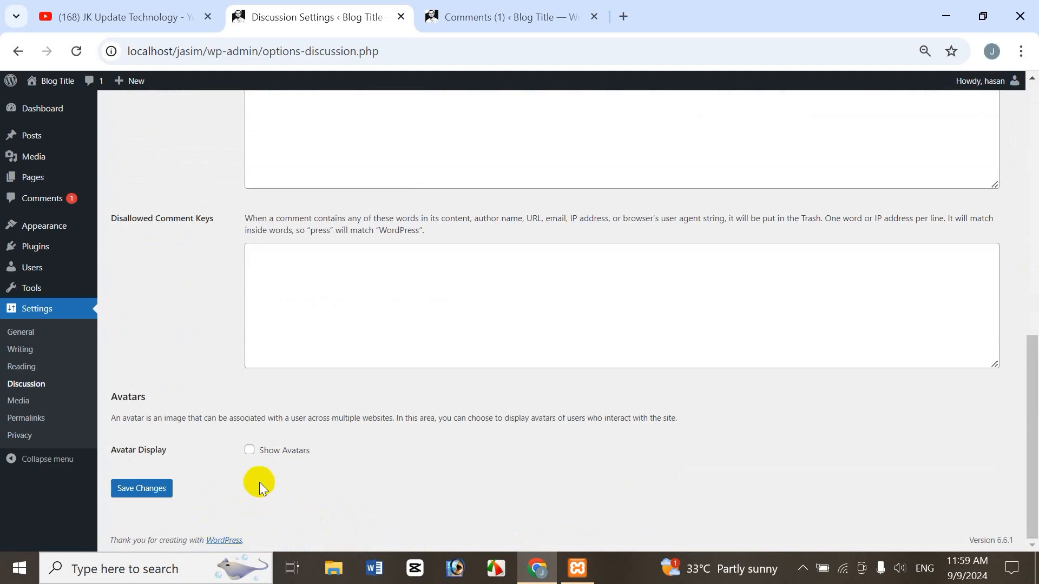
click(259, 453)
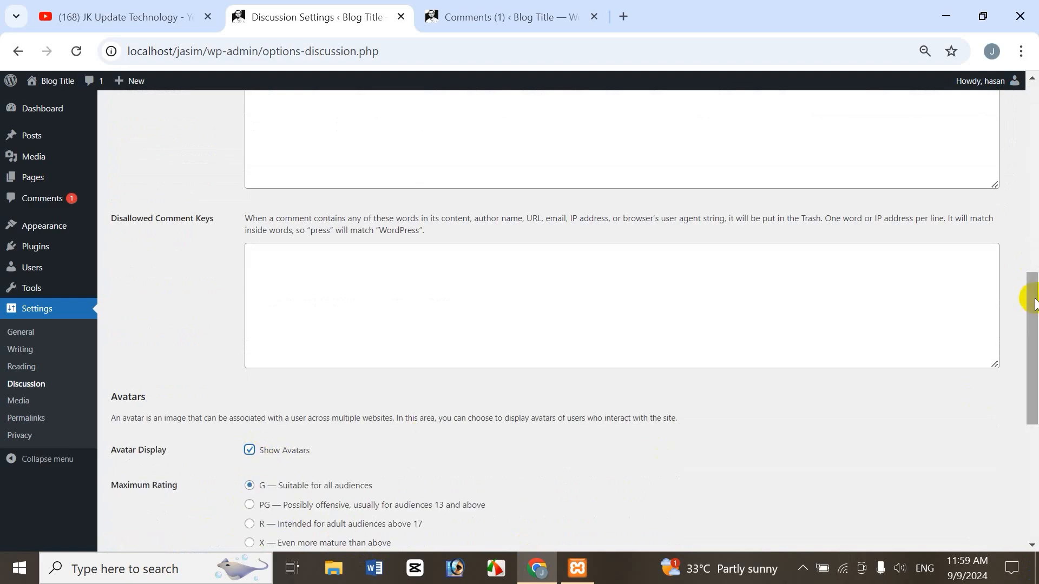
drag(1032, 298, 1032, 104)
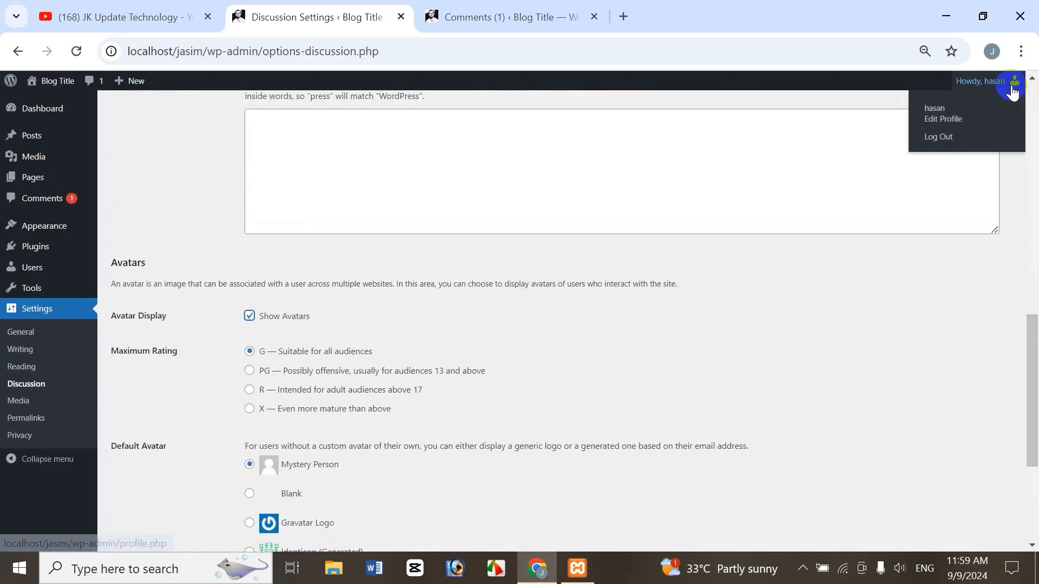
drag(1033, 333, 1028, 424)
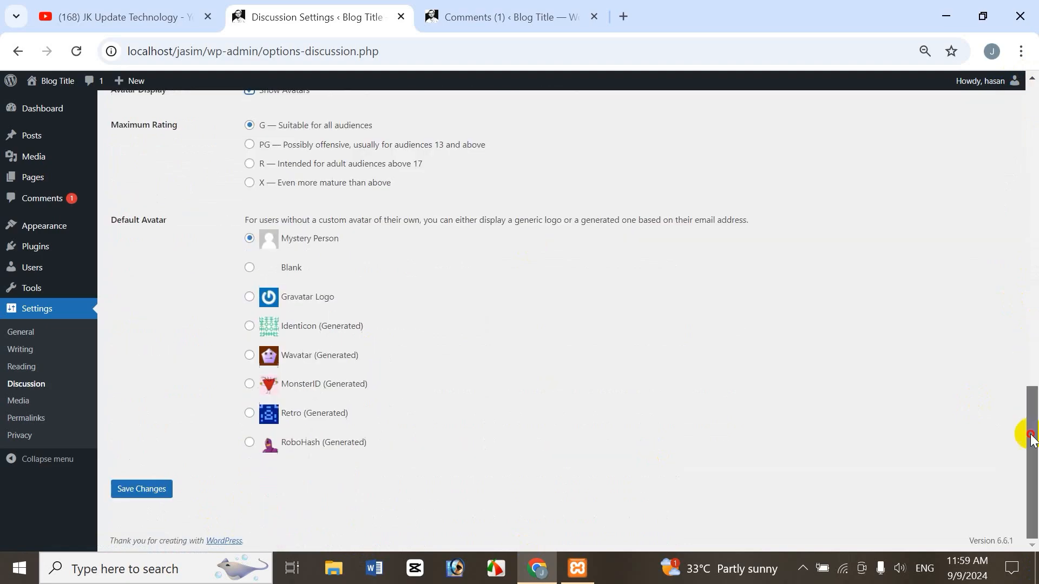
click(135, 488)
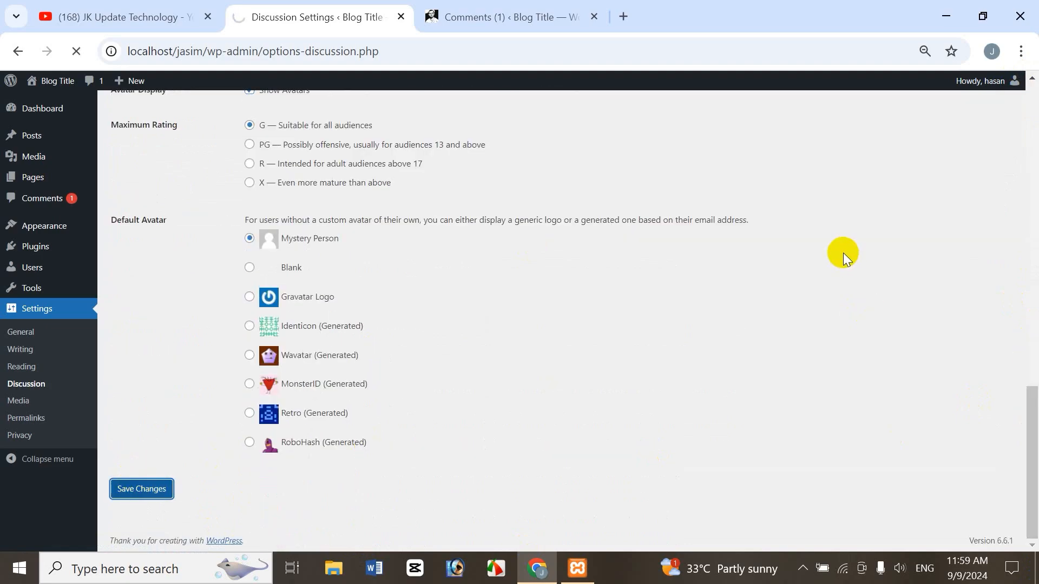
mouse_move(994, 87)
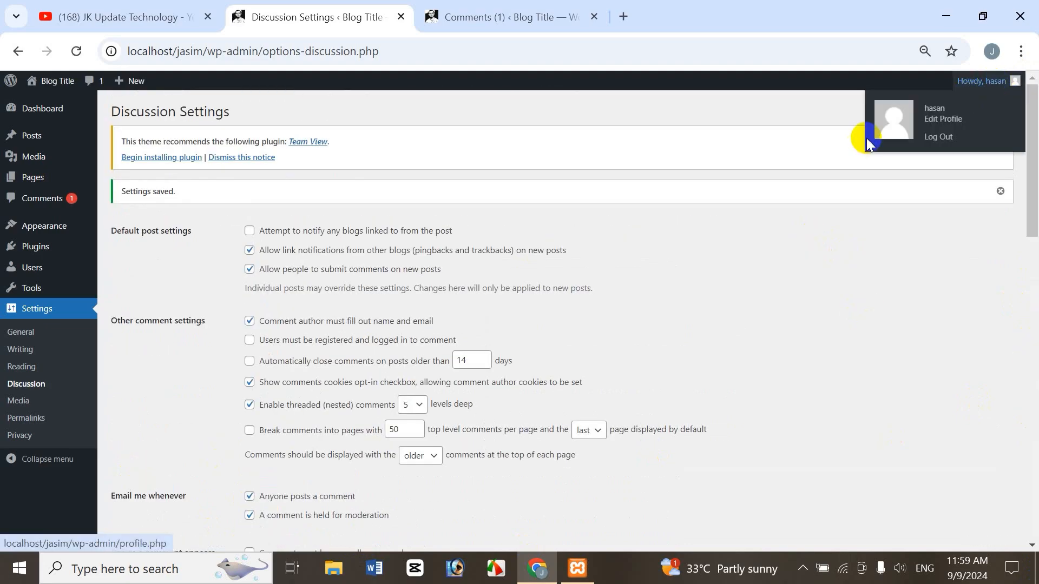
Review the Maximum Rating options, set the default avatar to Gravatar Logo, and save the settings.
drag(1031, 208, 1033, 503)
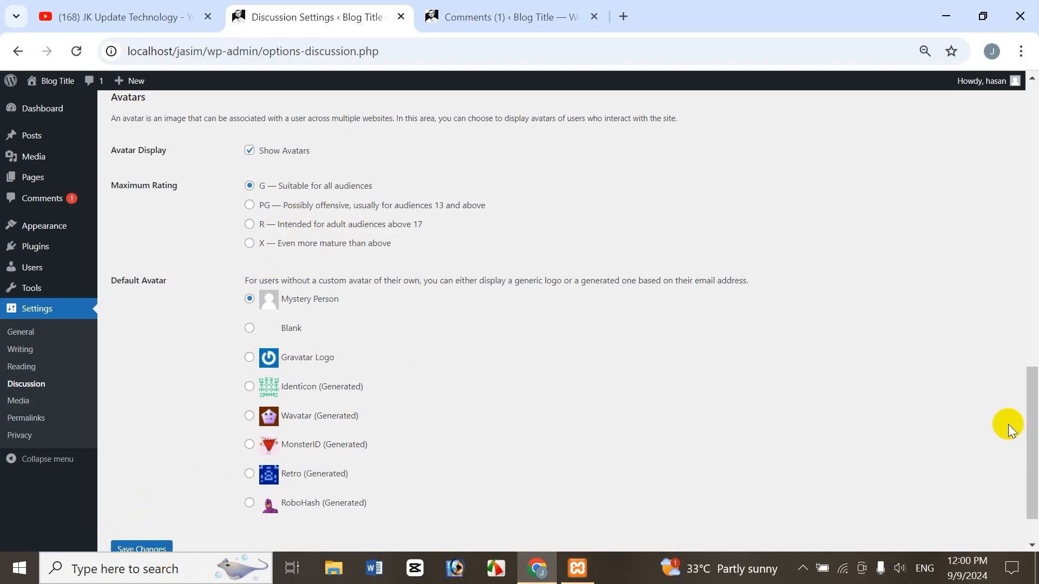
drag(1027, 425, 1034, 447)
scroll(1034, 447, up, 3)
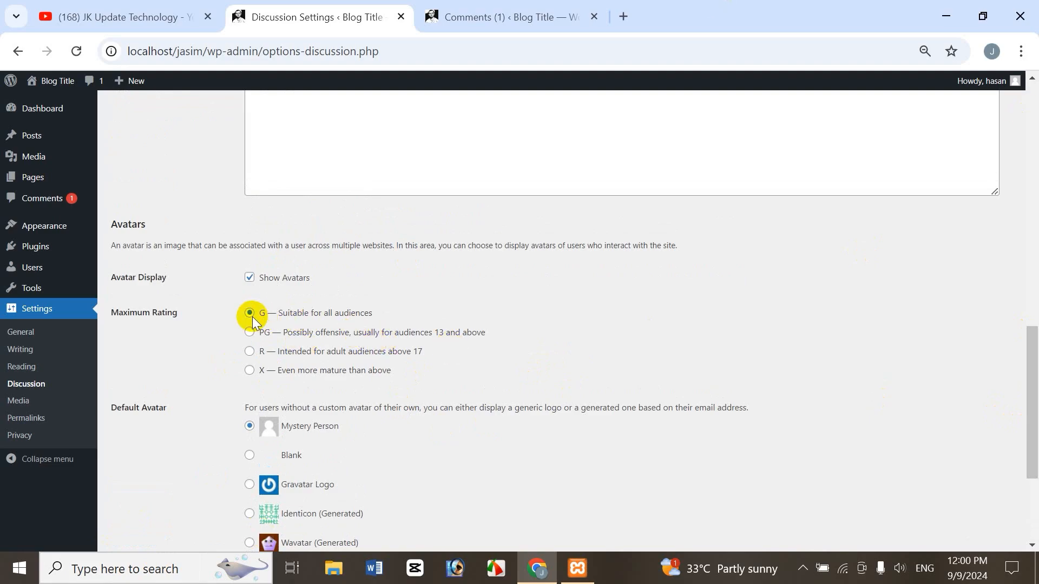
scroll(1032, 400, down, 3)
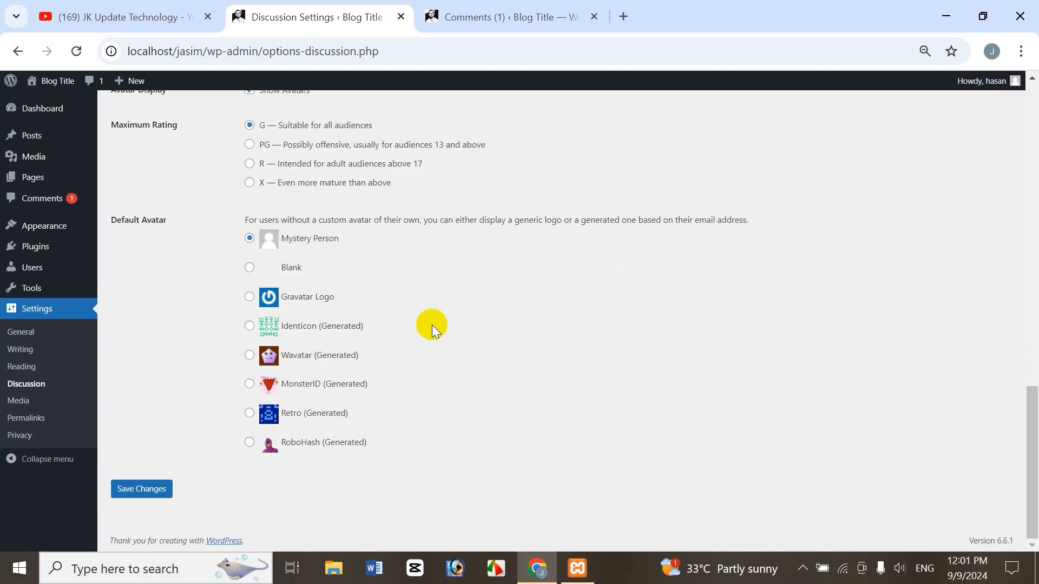
click(250, 297)
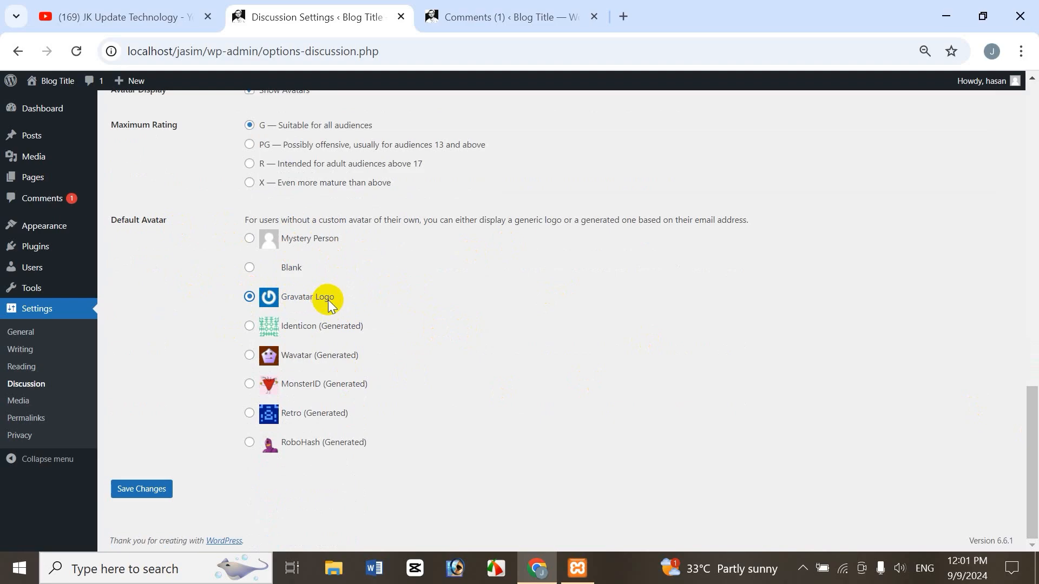
click(148, 488)
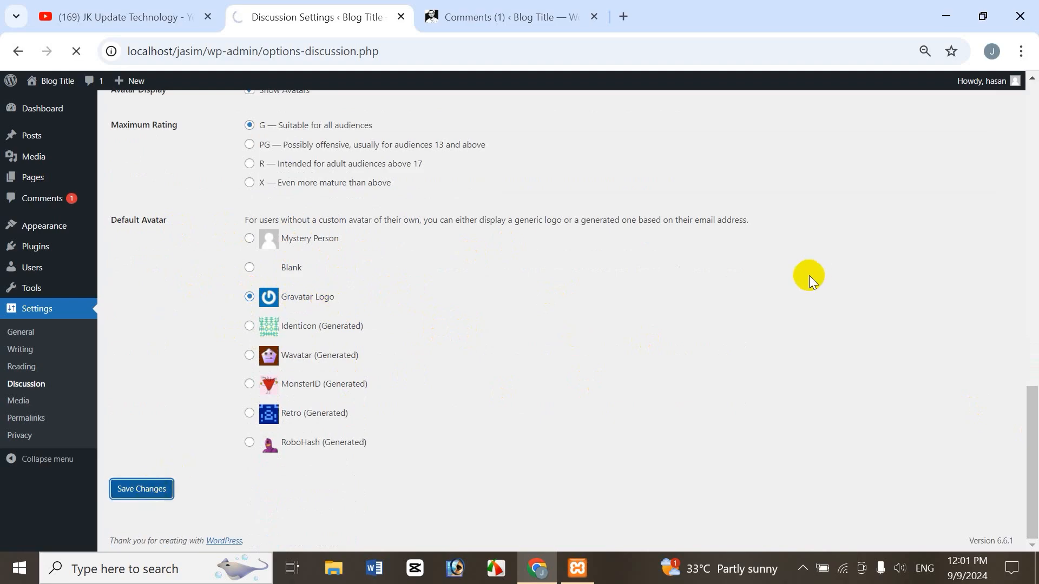
mouse_move(932, 115)
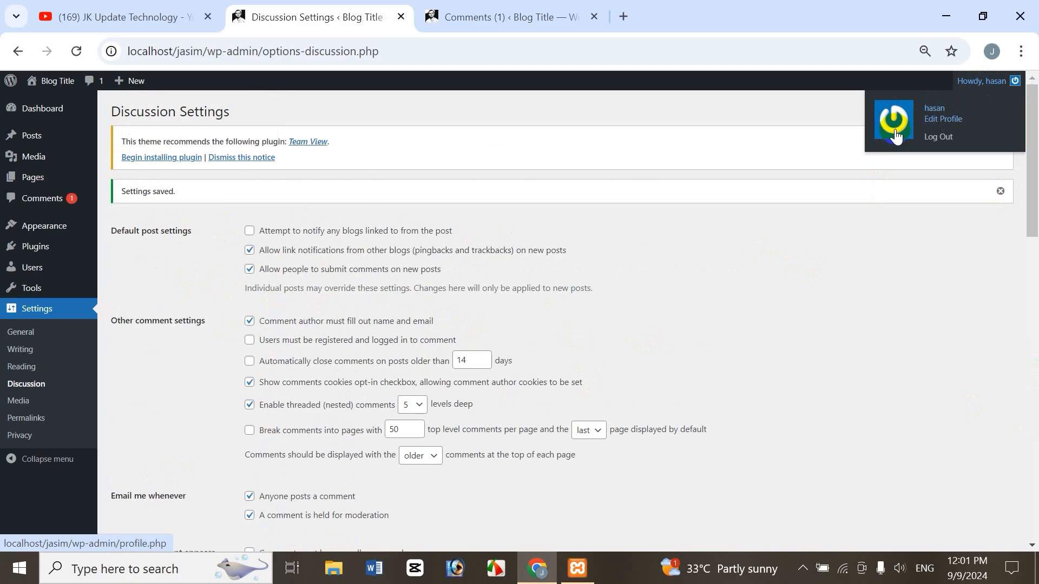
Set the default avatar back to Mystery Person and save the Discussion settings.
drag(1030, 205, 1033, 527)
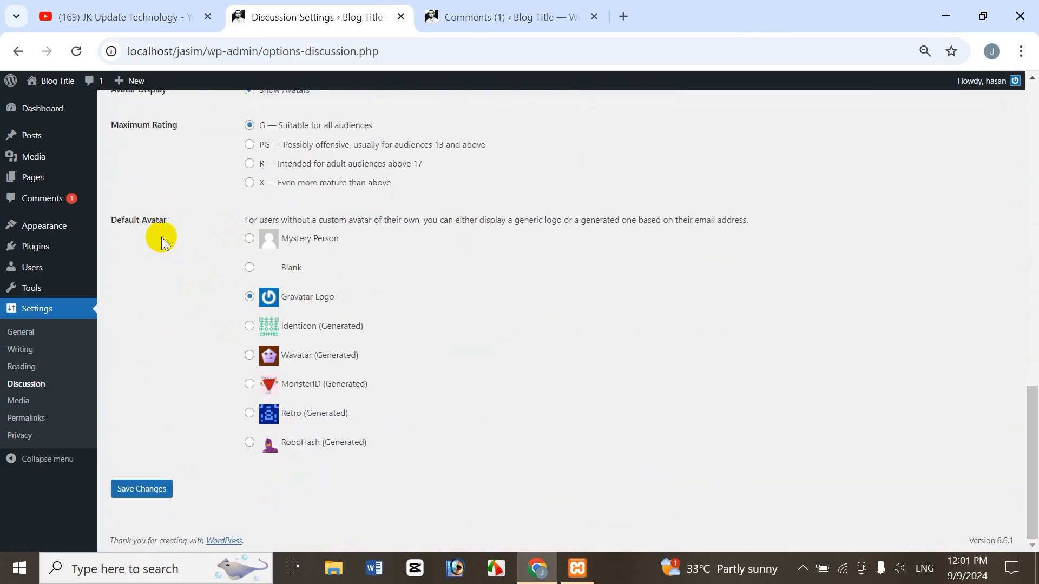
click(259, 243)
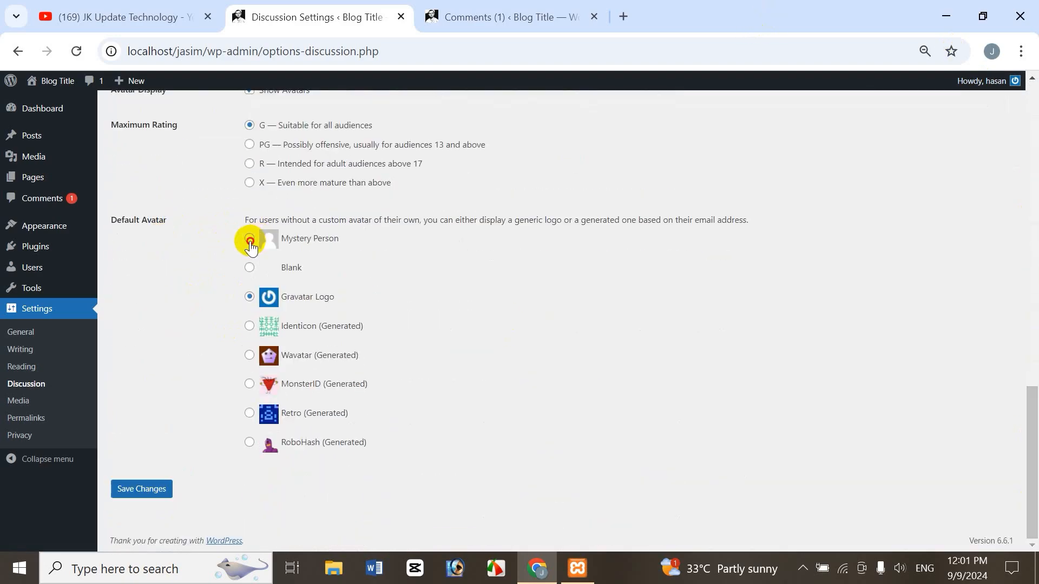
click(142, 495)
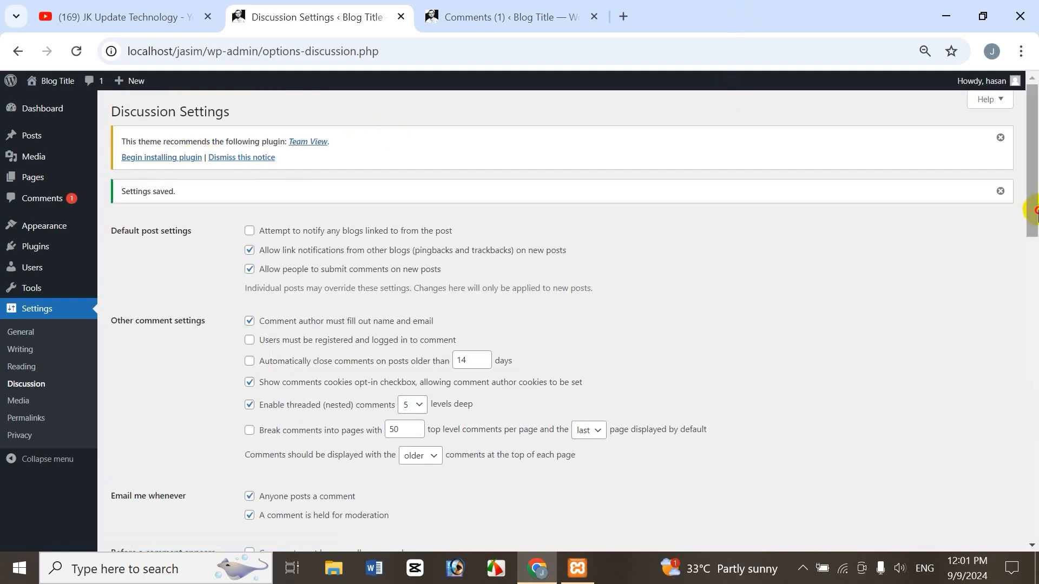
drag(1034, 211, 1021, 512)
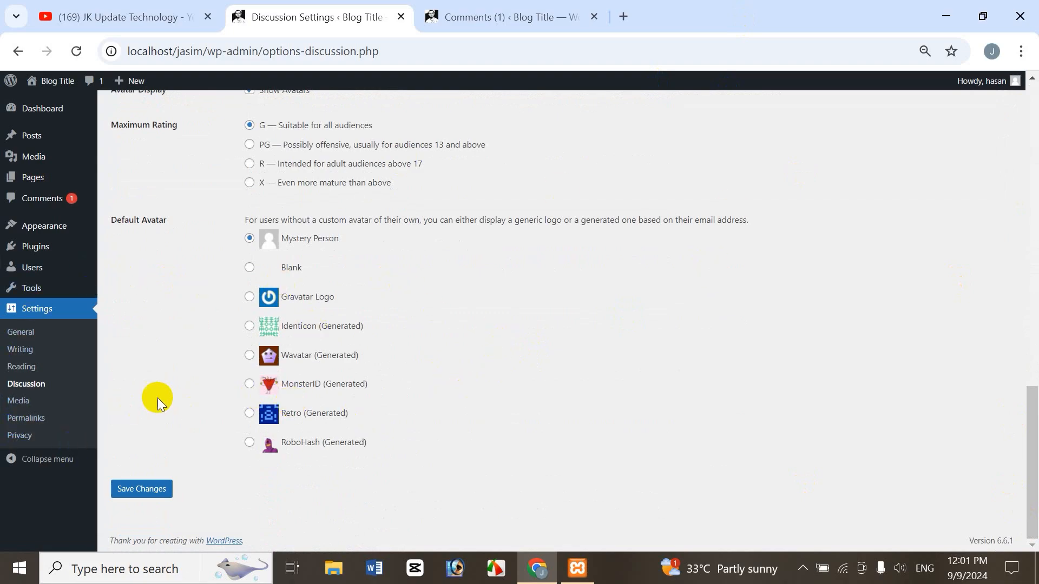
Open Media Settings, and bring up the Media Library in a new browser tab in place of the Comments tab.
click(20, 403)
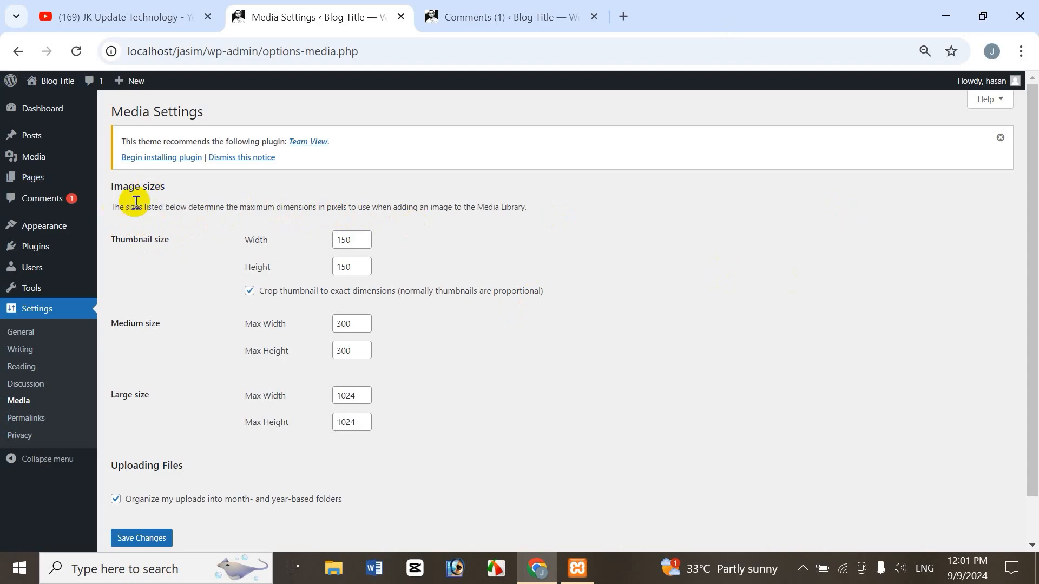
mouse_move(41, 161)
click(130, 161)
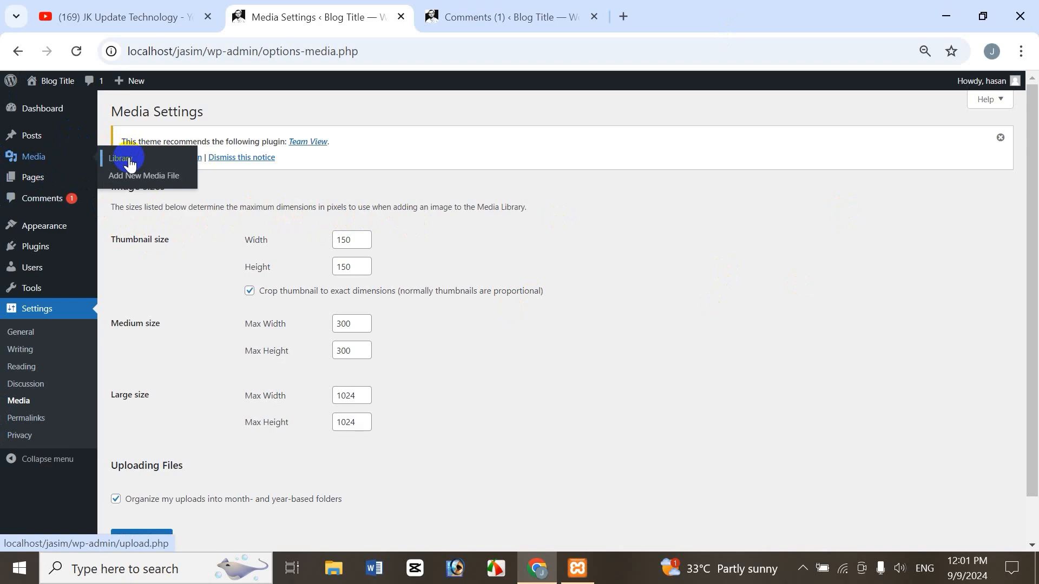
right_click(129, 160)
click(232, 176)
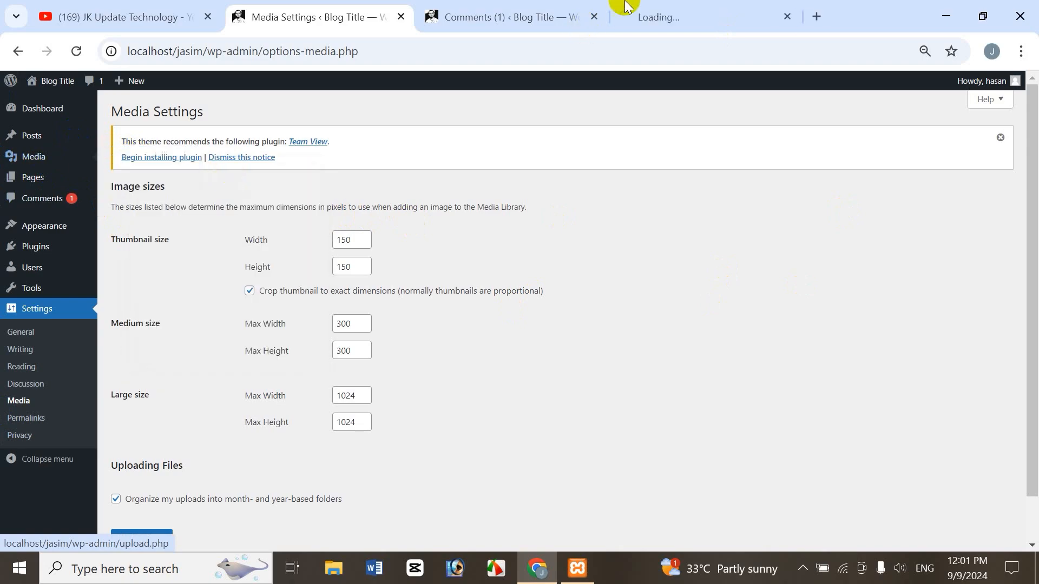
click(594, 17)
click(517, 25)
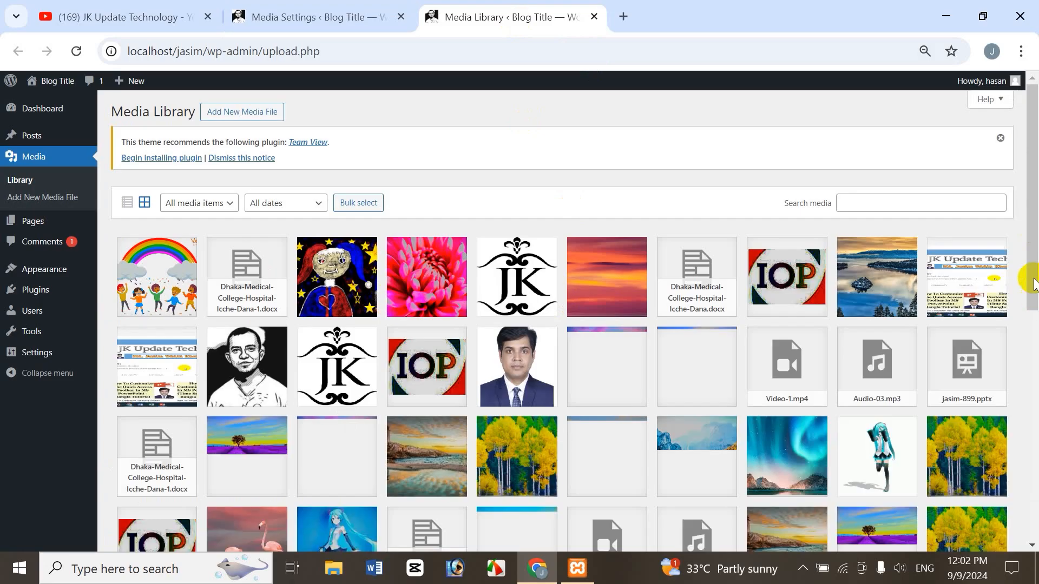
Show and dismiss the Media Library's upload area, and look through the uploaded media items.
mouse_move(1035, 248)
mouse_down()
mouse_move(1036, 457)
mouse_move(1035, 247)
mouse_up()
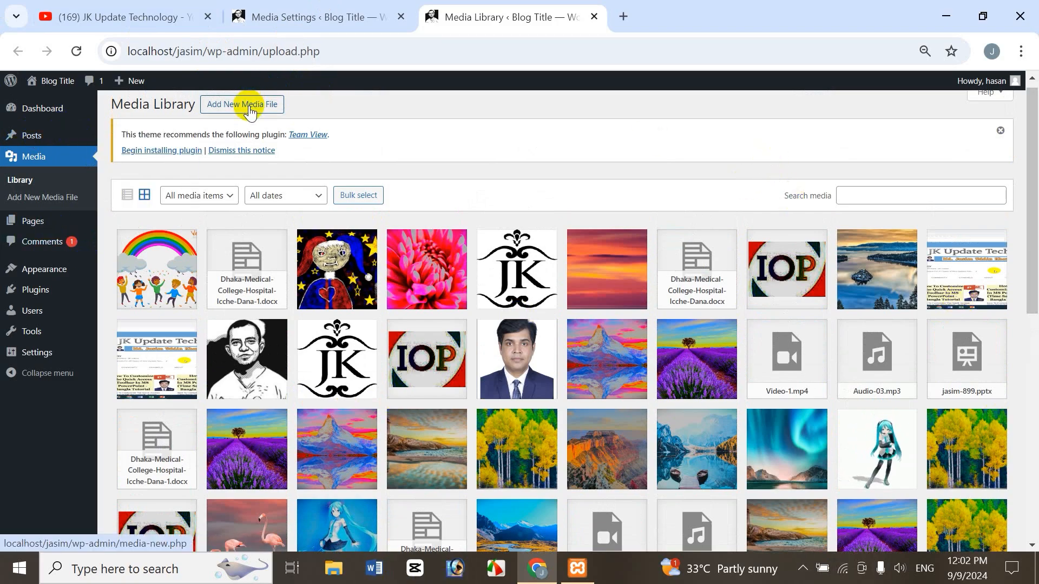
click(250, 104)
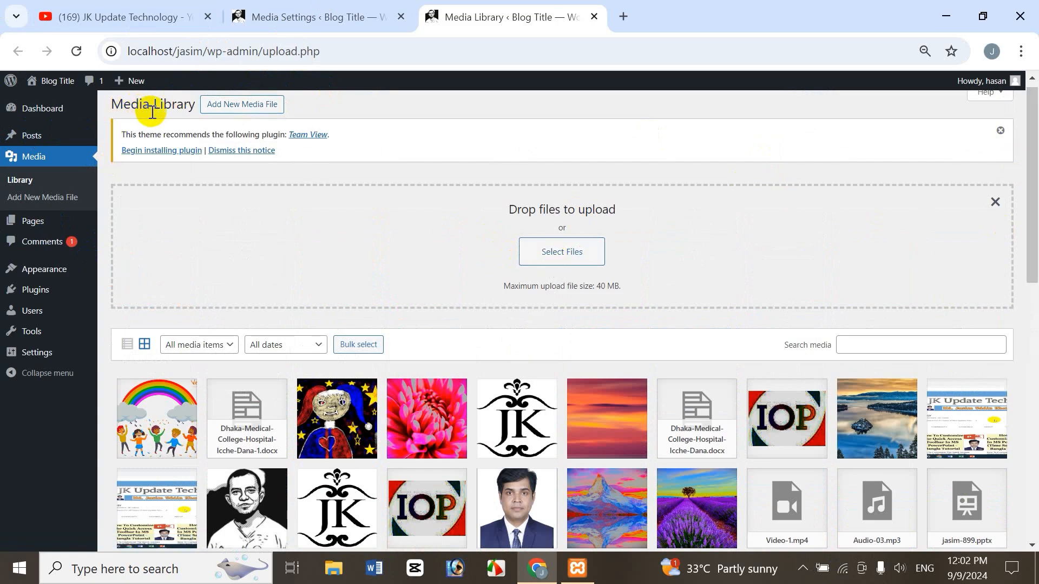
click(1007, 214)
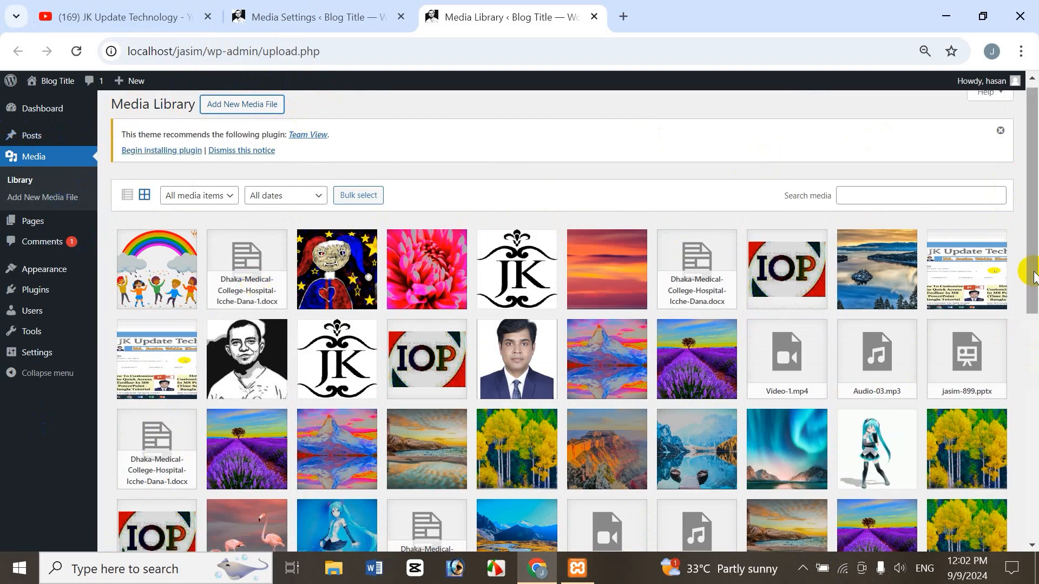
drag(1030, 270, 1033, 403)
scroll(1034, 403, down, 3)
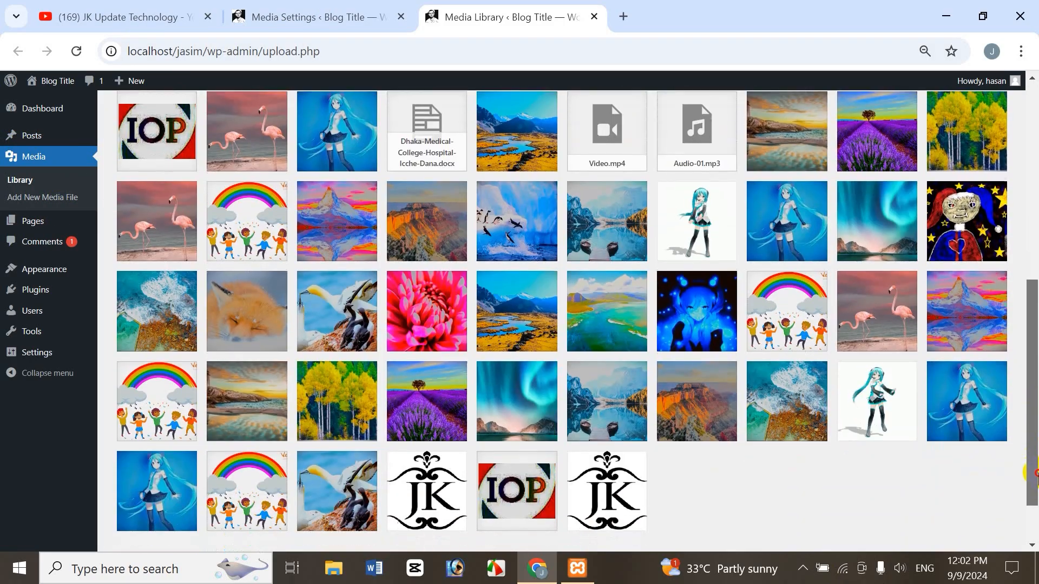
scroll(1034, 390, up, 2)
scroll(1034, 390, up, 5)
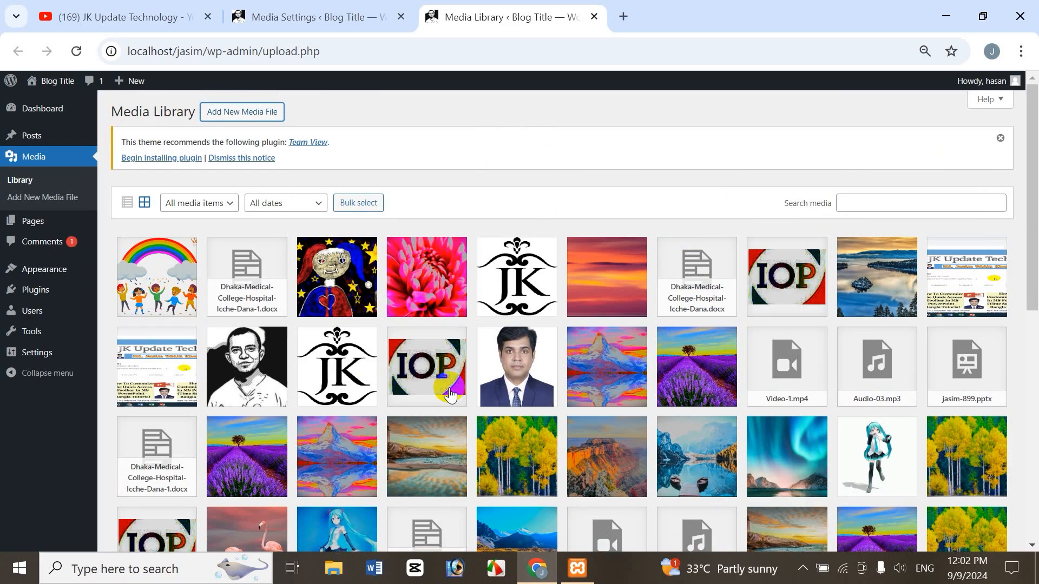
Switch from Media Settings to the Permalink Settings page and close the Media Library tab.
click(346, 16)
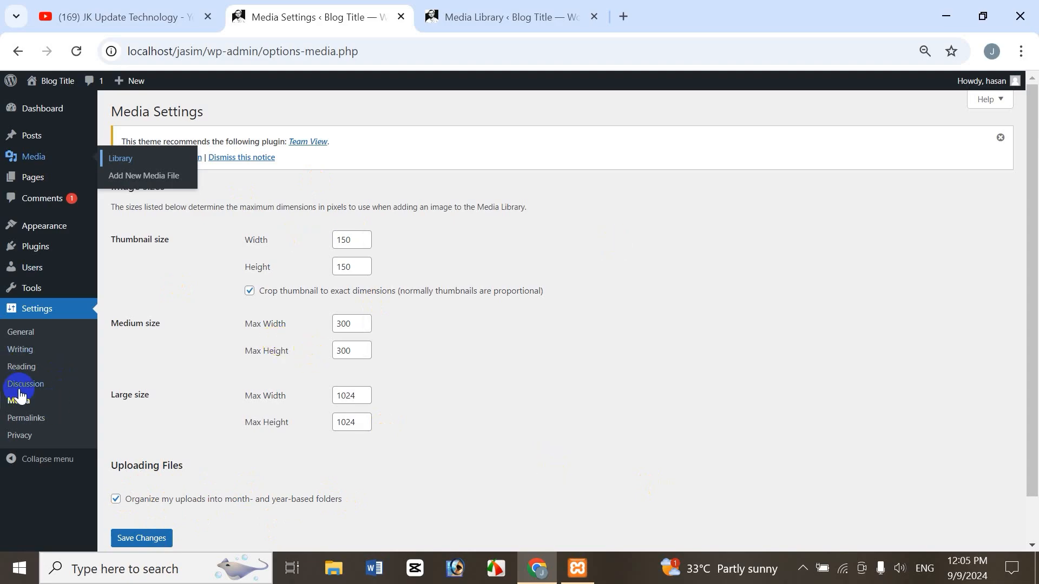
click(28, 421)
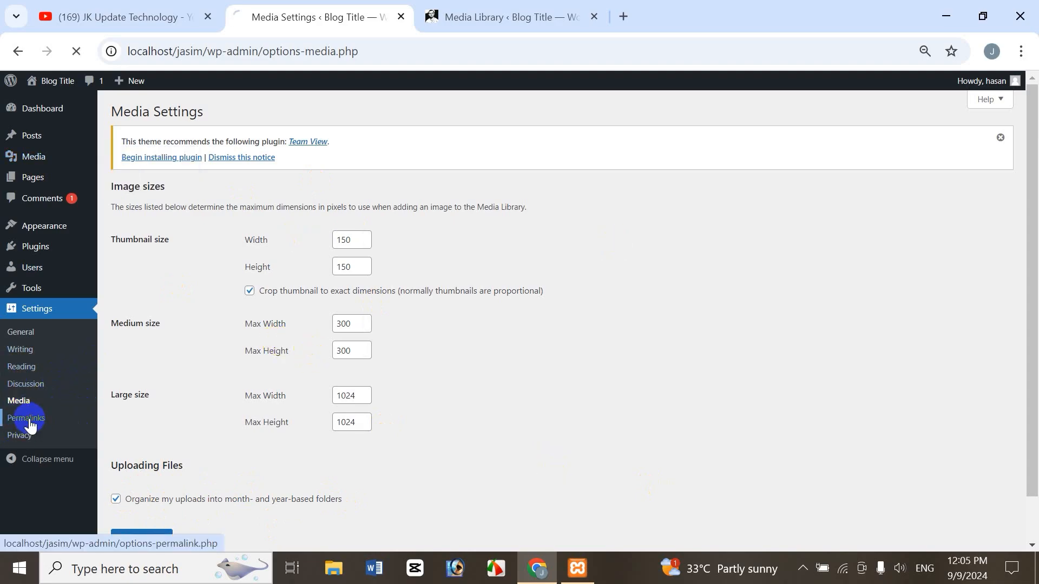
click(594, 16)
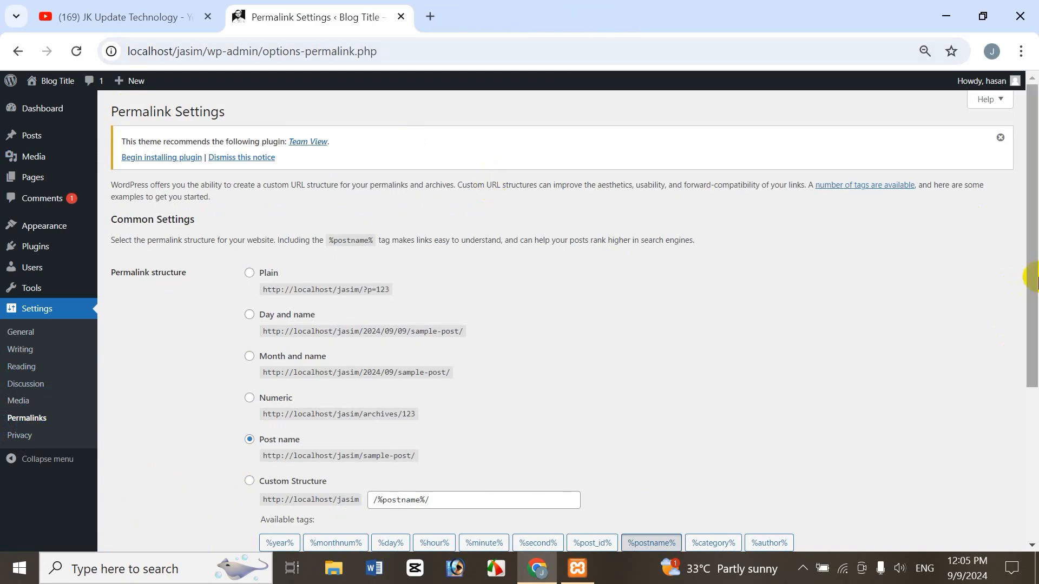
Open the list of all pages in a new browser tab, keeping Permalink Settings open.
mouse_move(1028, 290)
mouse_down()
mouse_move(1036, 298)
mouse_move(1035, 280)
mouse_up()
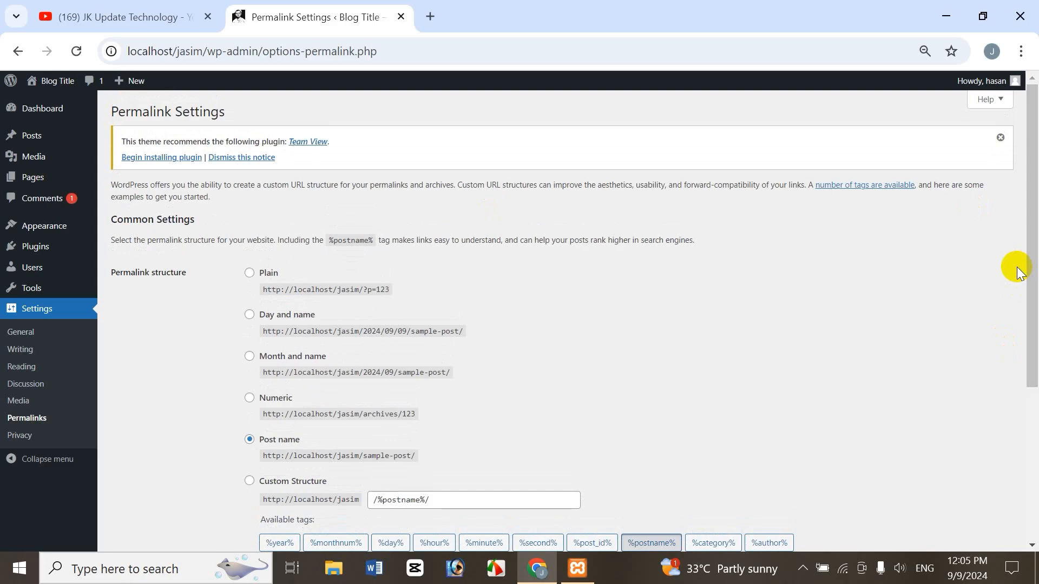
drag(1034, 223, 1027, 248)
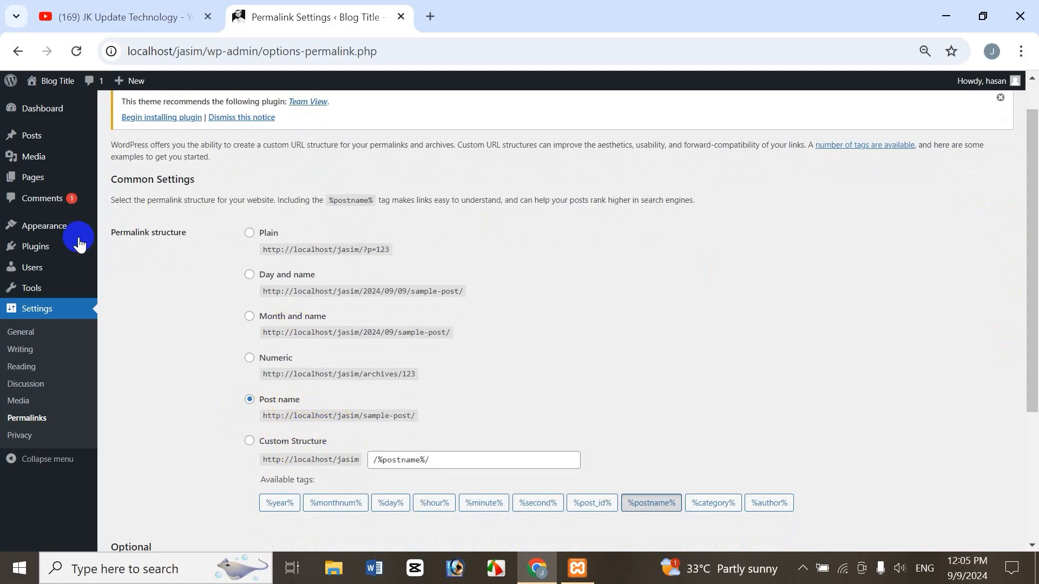
click(36, 184)
mouse_move(37, 183)
right_click(130, 196)
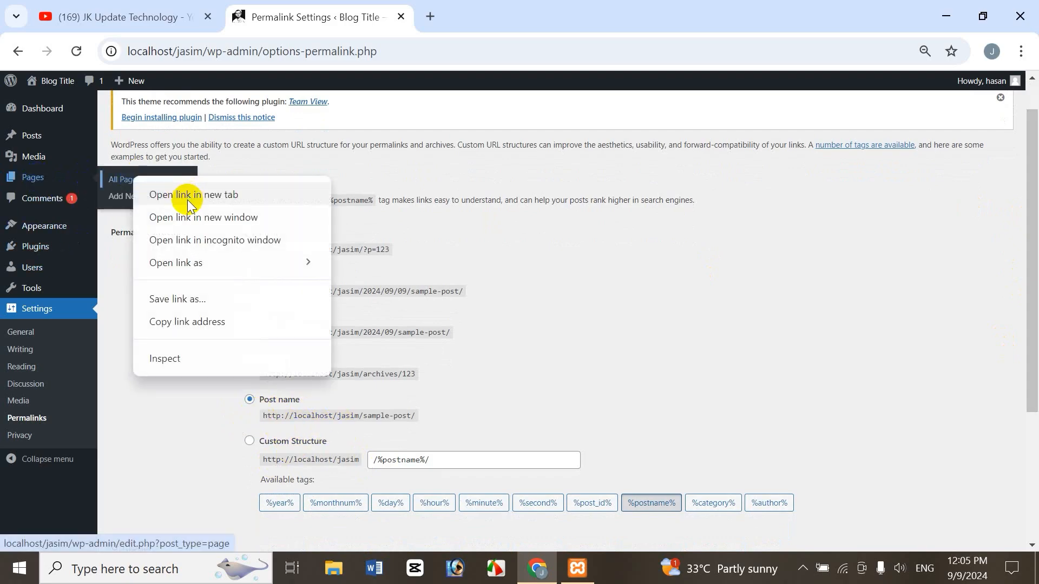
click(178, 208)
click(521, 14)
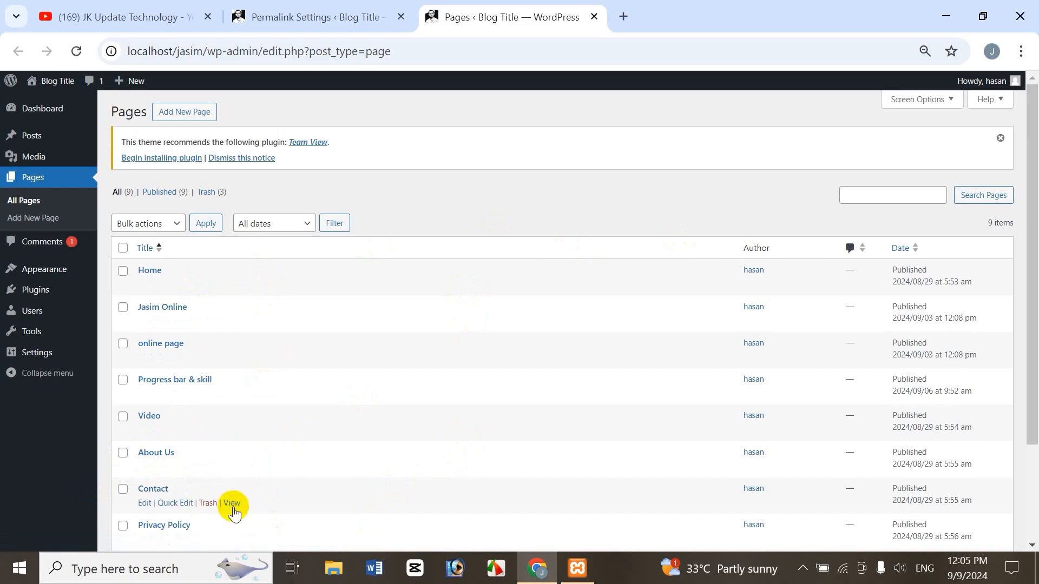
View the Contact page in a new browser tab and examine its slug in the address under the Post name structure.
right_click(231, 503)
click(343, 323)
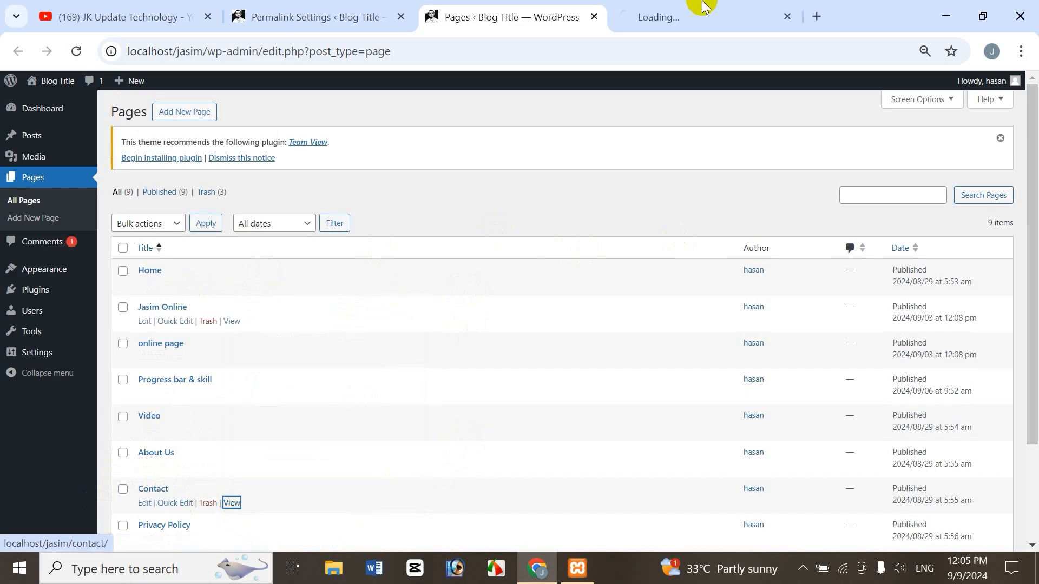
click(696, 18)
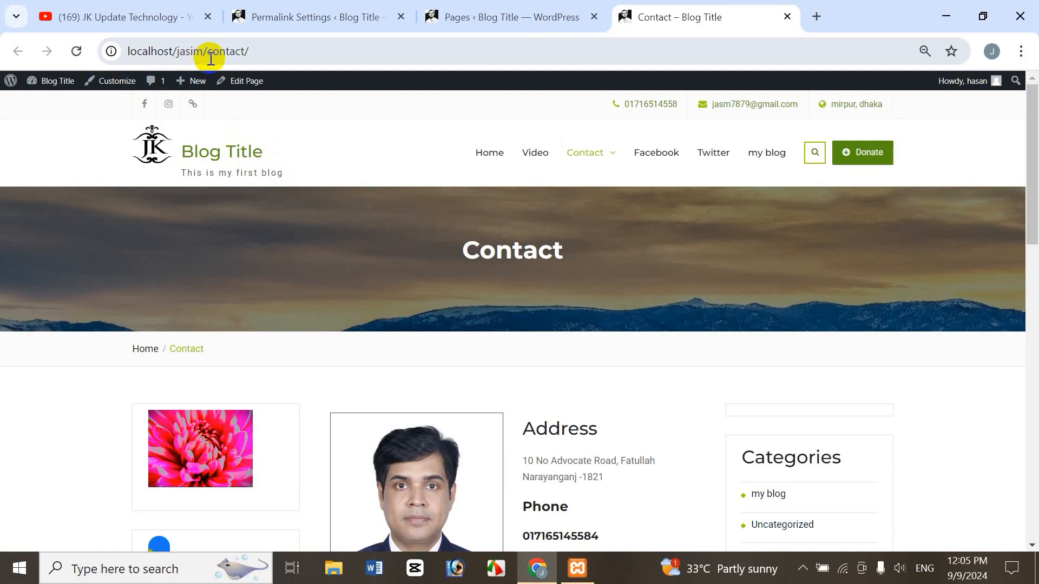
click(327, 17)
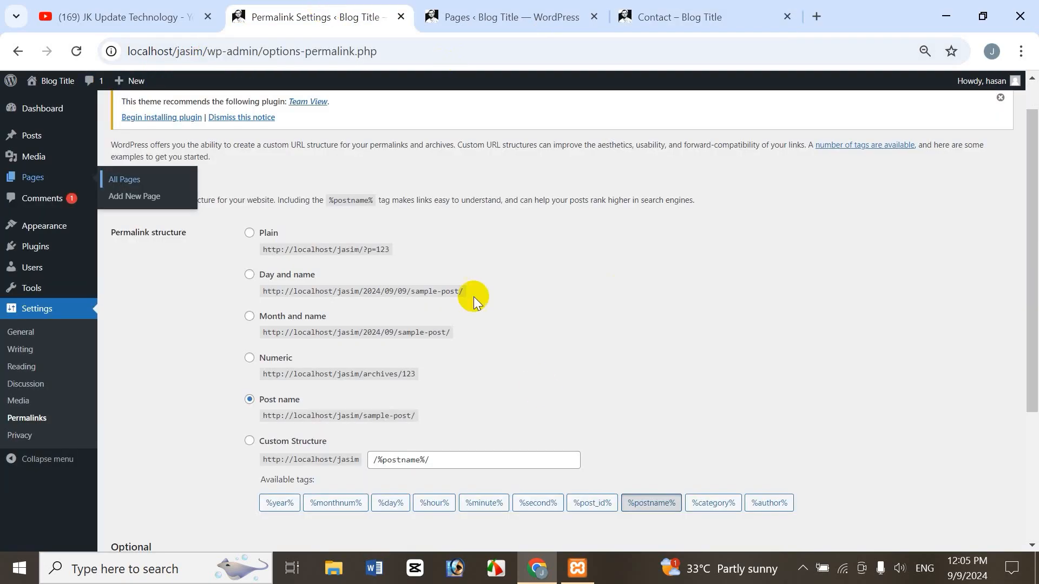
click(698, 12)
click(220, 51)
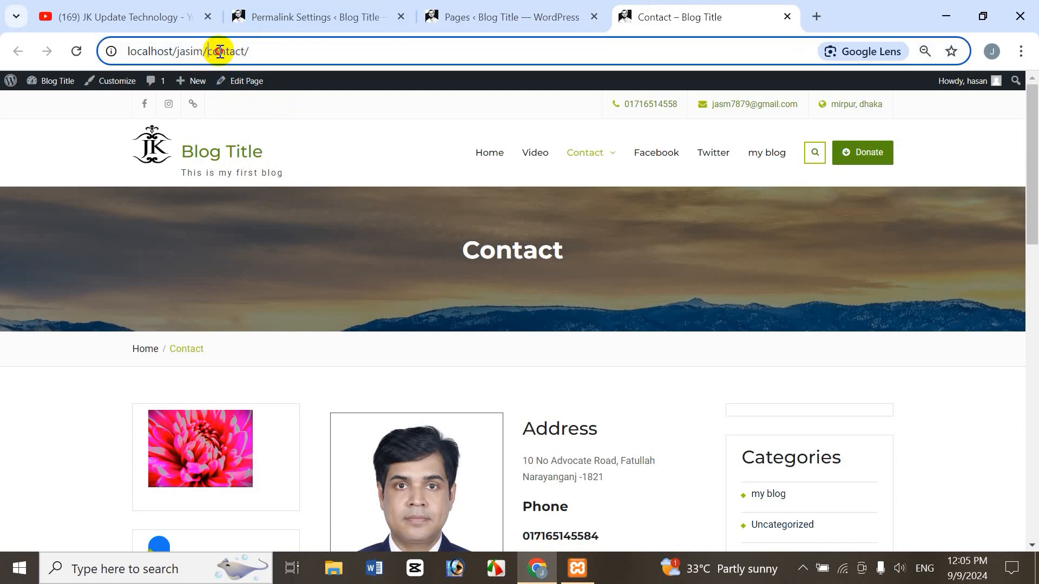
drag(220, 51, 260, 47)
click(348, 133)
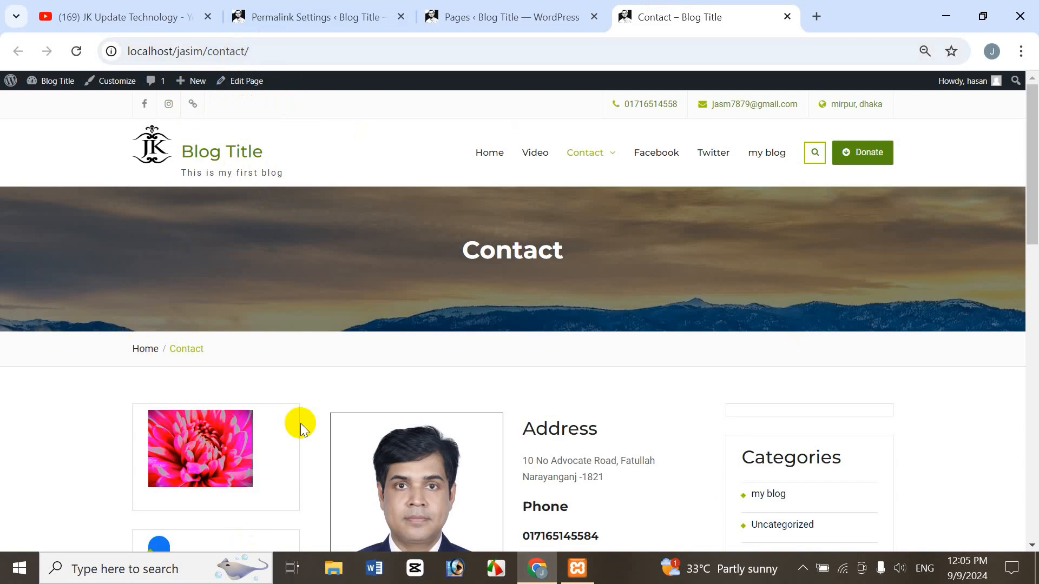
Set the permalink structure to Plain and save the changes.
click(303, 15)
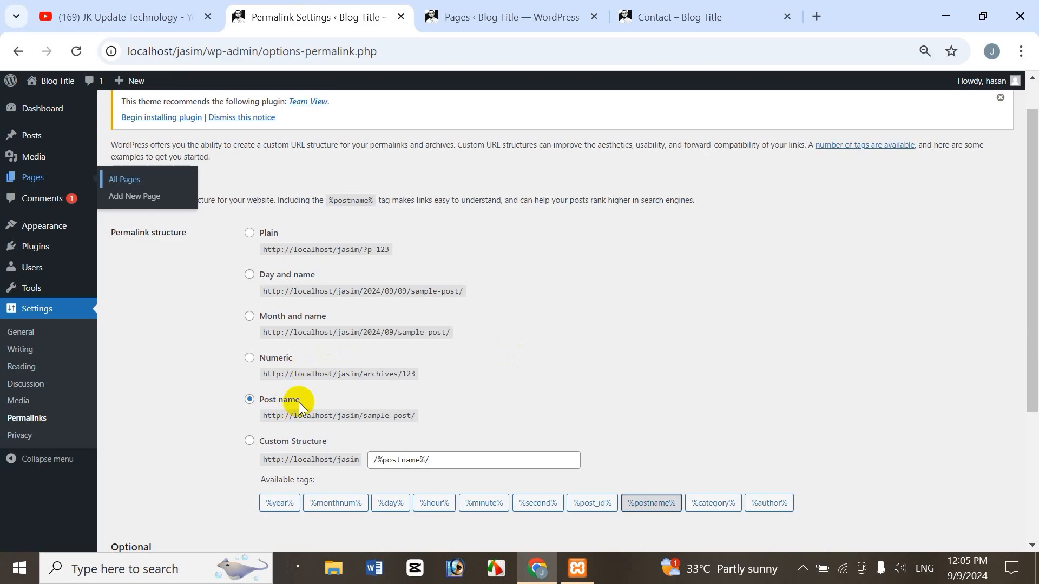
click(248, 234)
scroll(1020, 274, down, 4)
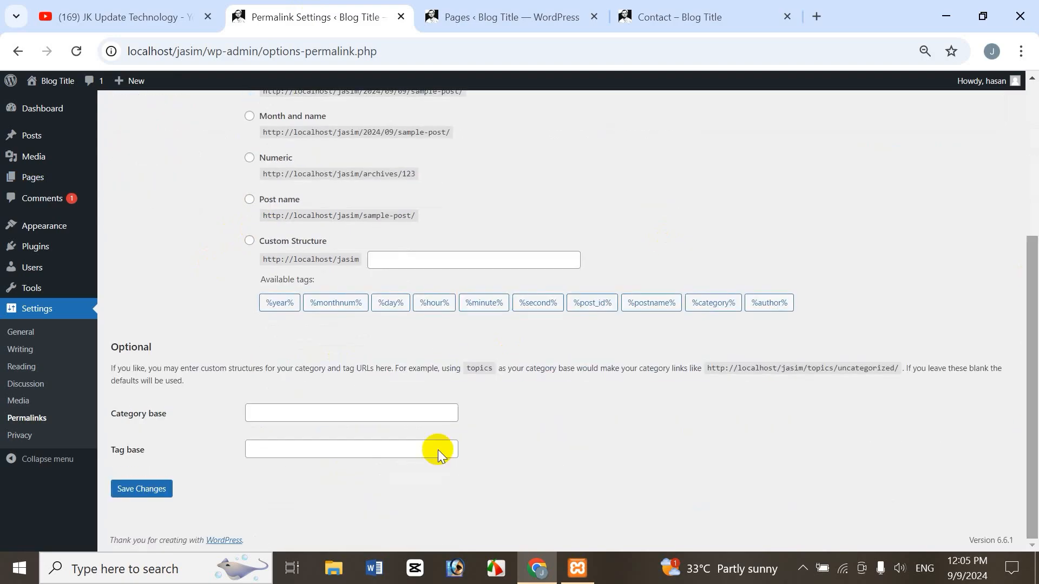
click(144, 488)
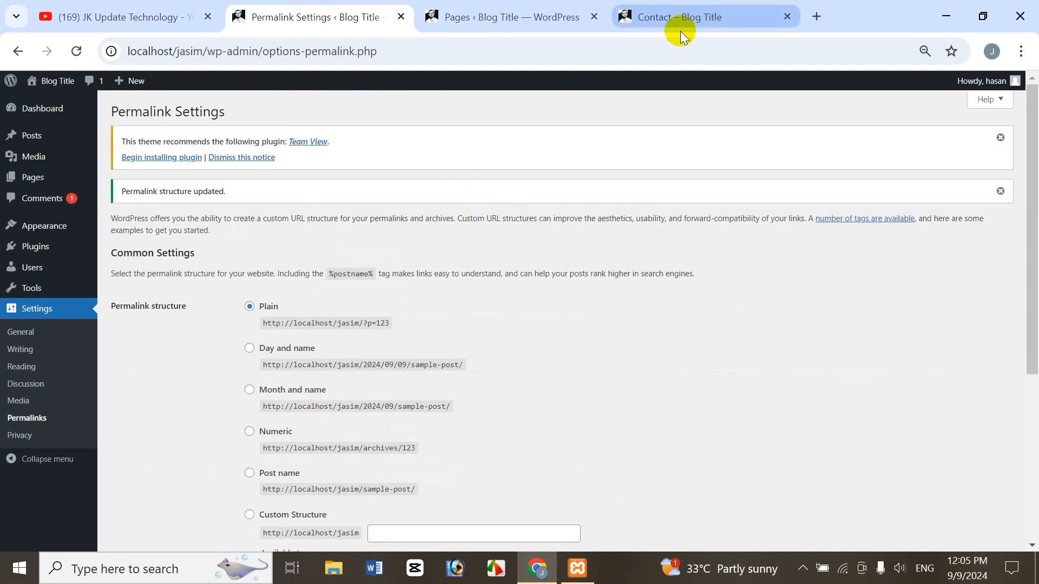
Close the Contact page's tab and reopen the page from the Pages list in a new tab.
click(787, 17)
click(547, 19)
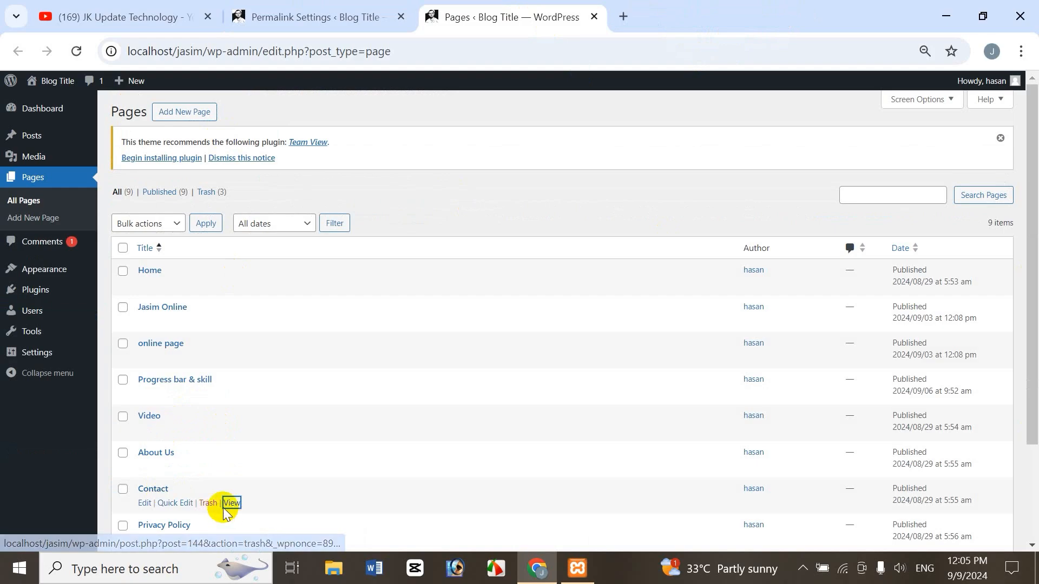
right_click(240, 503)
click(316, 323)
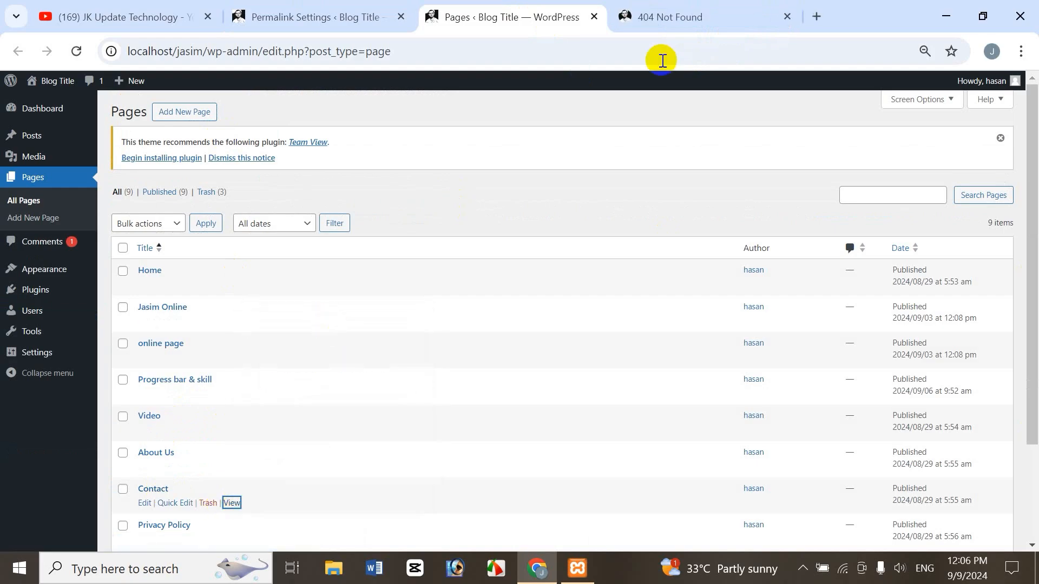
click(708, 8)
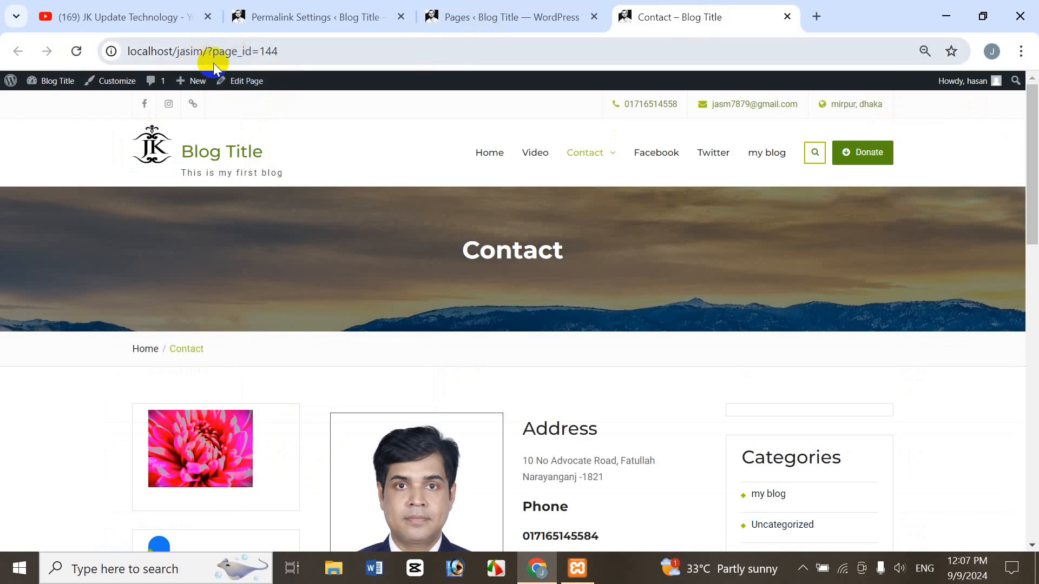
Compare the Contact page's address with the Plain example in Permalink Settings.
click(494, 17)
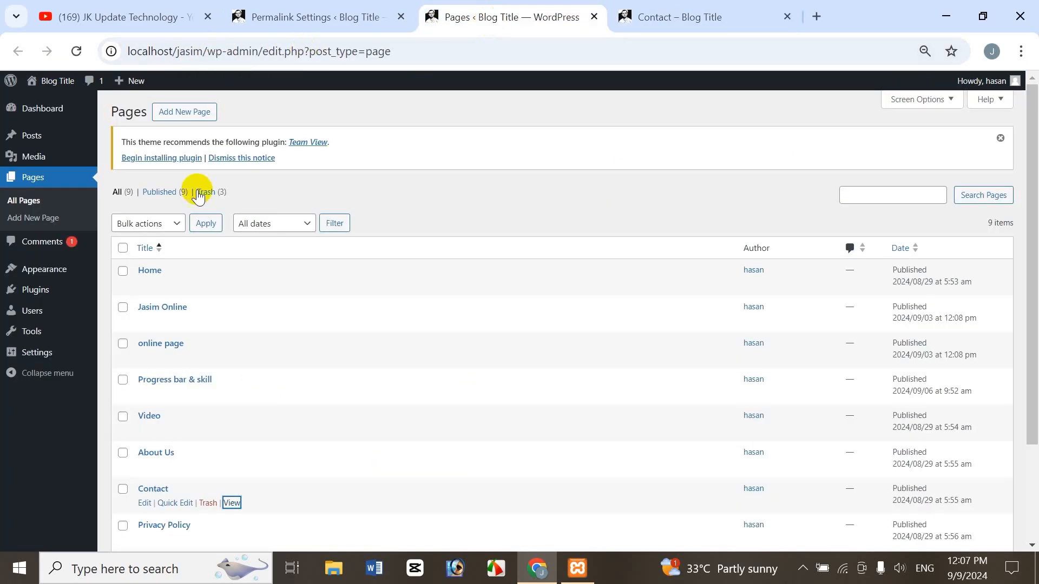
click(315, 17)
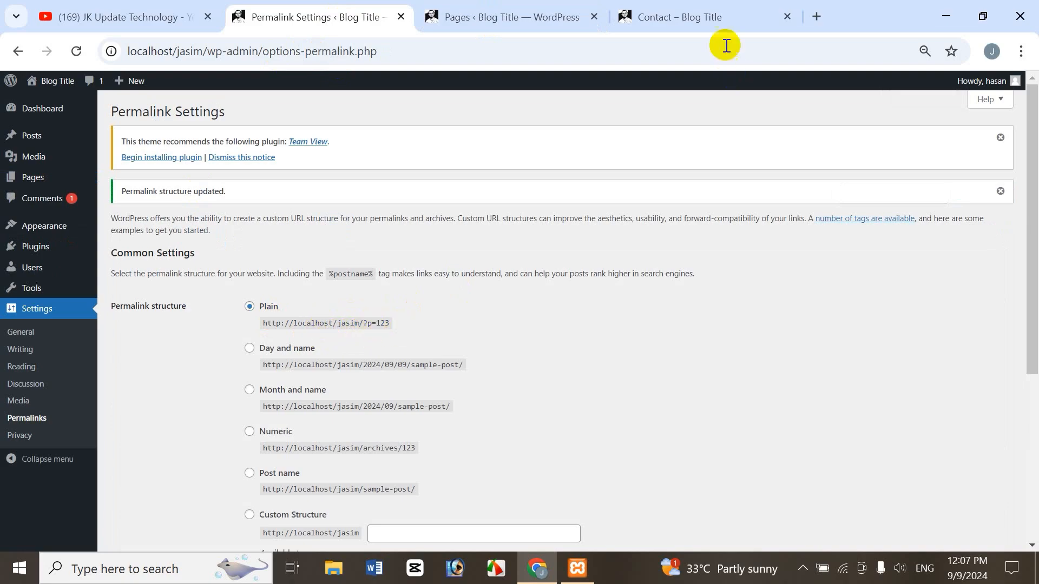
click(674, 18)
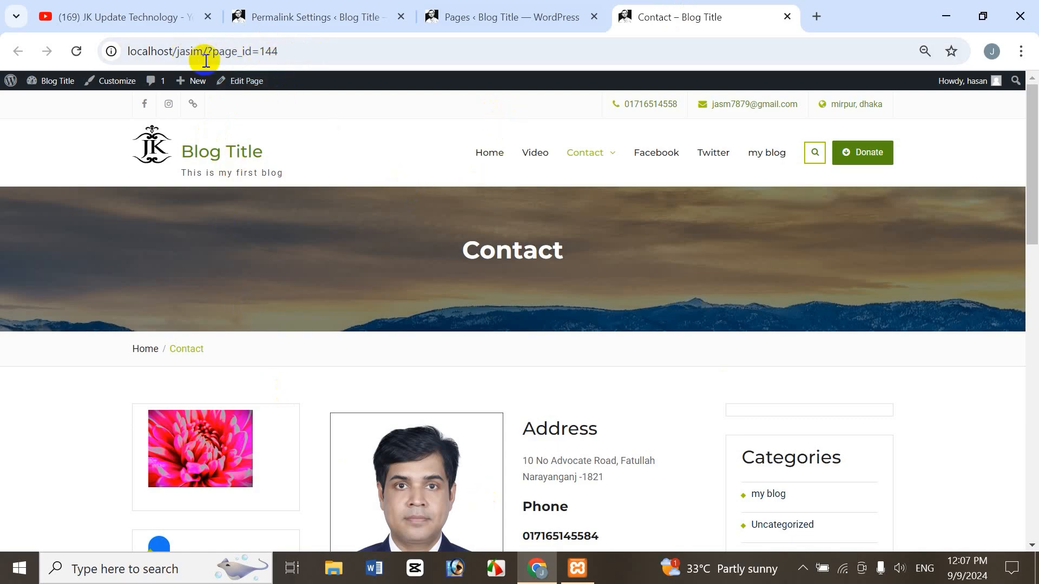
click(494, 17)
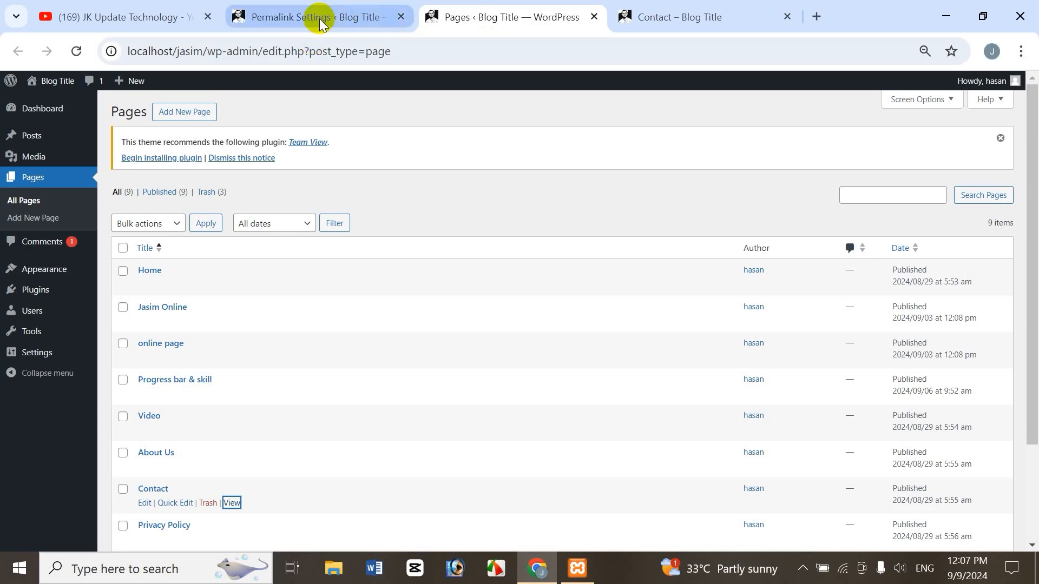
Set the permalink structure back to Post name and save the changes.
click(271, 17)
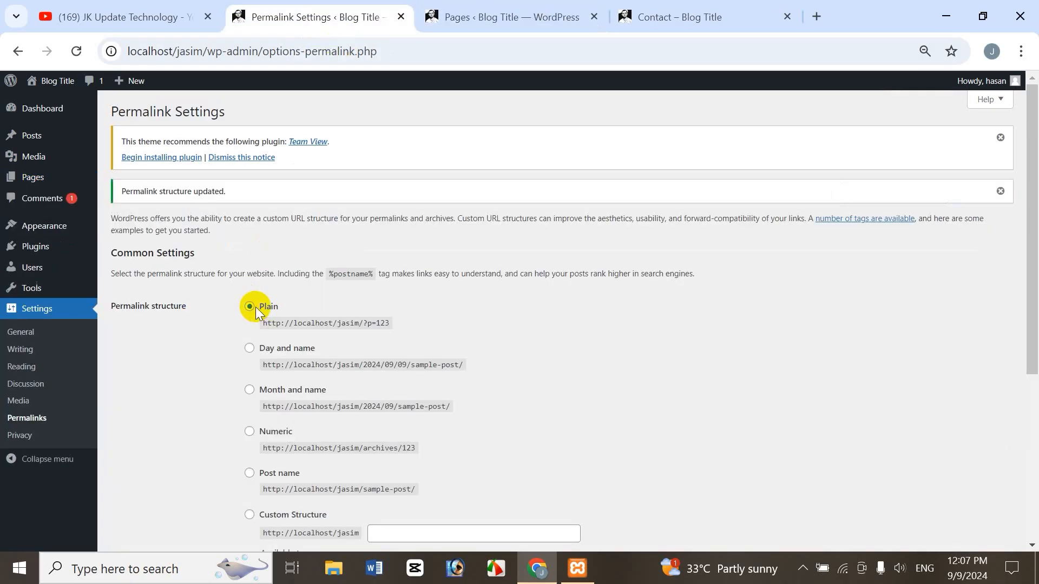
drag(1031, 344, 1031, 463)
click(249, 366)
click(155, 503)
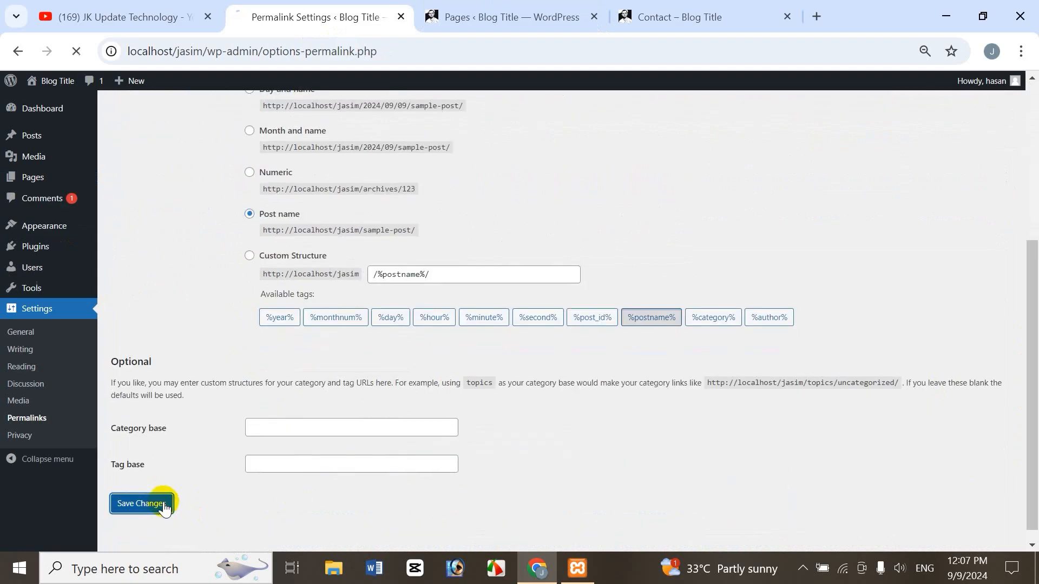
Reload the Contact page and examine the slug in its address.
click(672, 18)
click(77, 51)
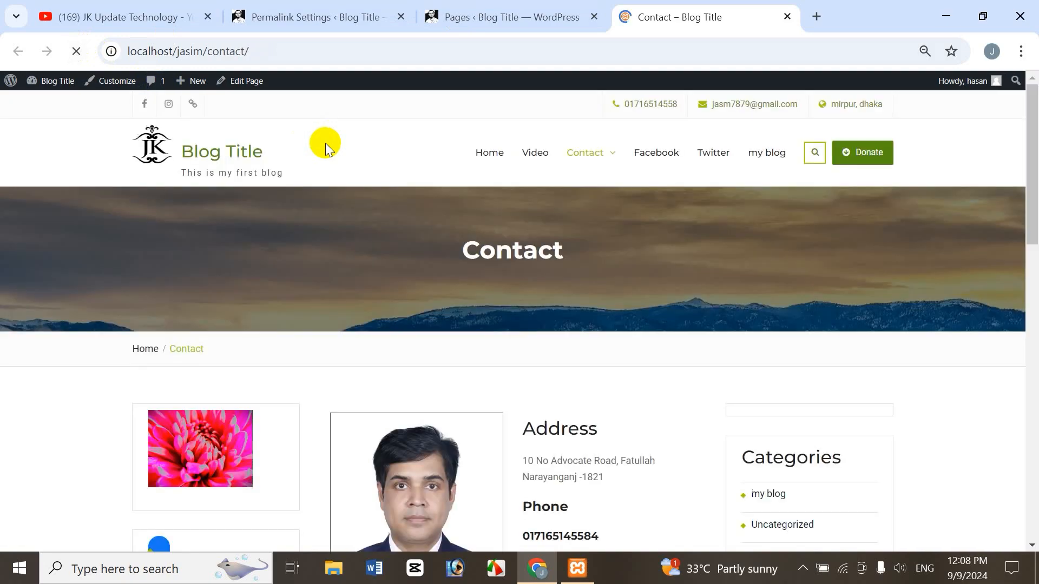
drag(218, 51, 244, 50)
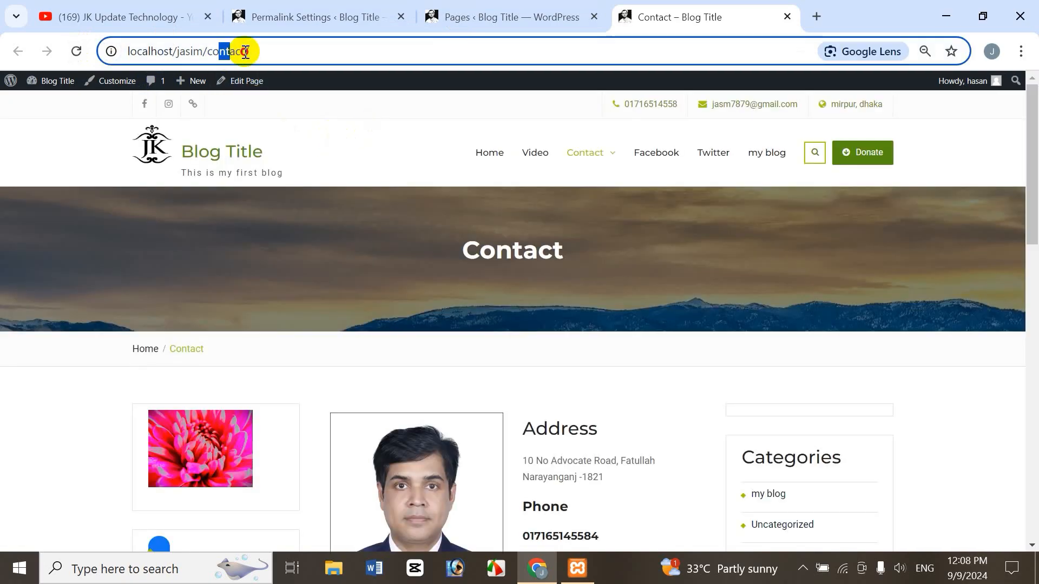
click(349, 131)
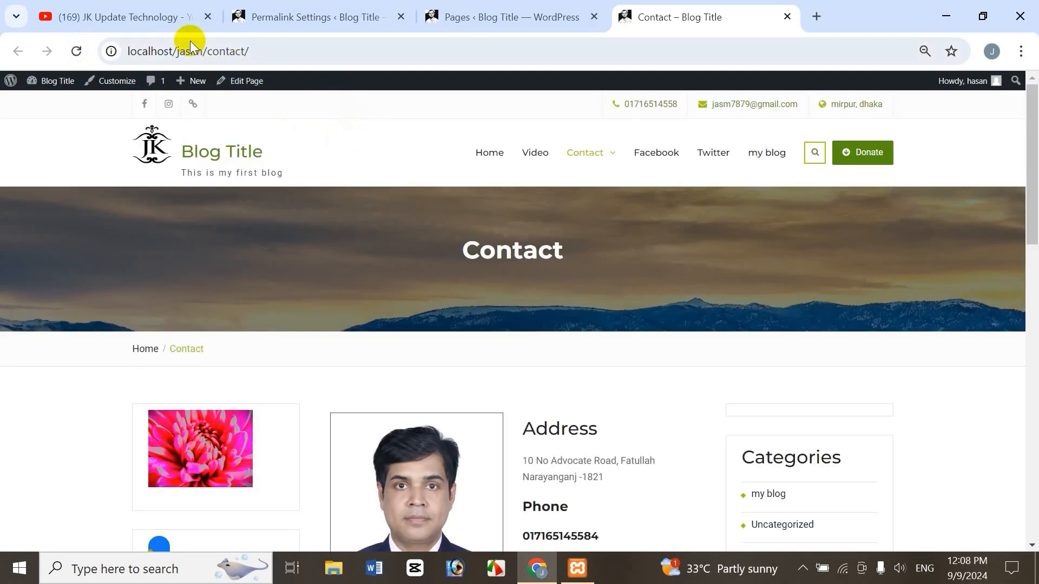
Compare the permalink structure options in Permalink Settings with the Contact page's address.
click(283, 14)
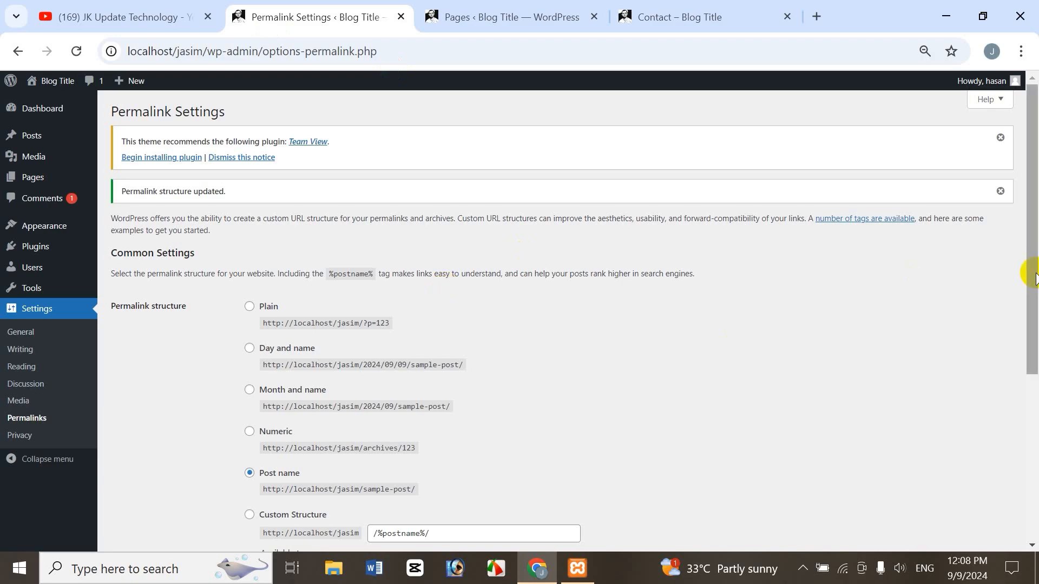
drag(1034, 301, 1034, 323)
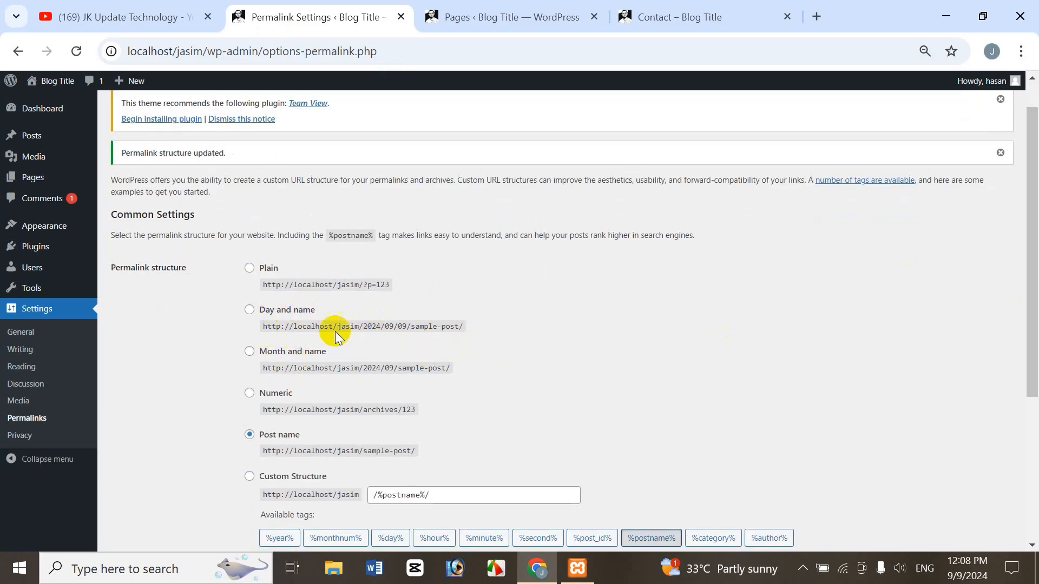
click(657, 18)
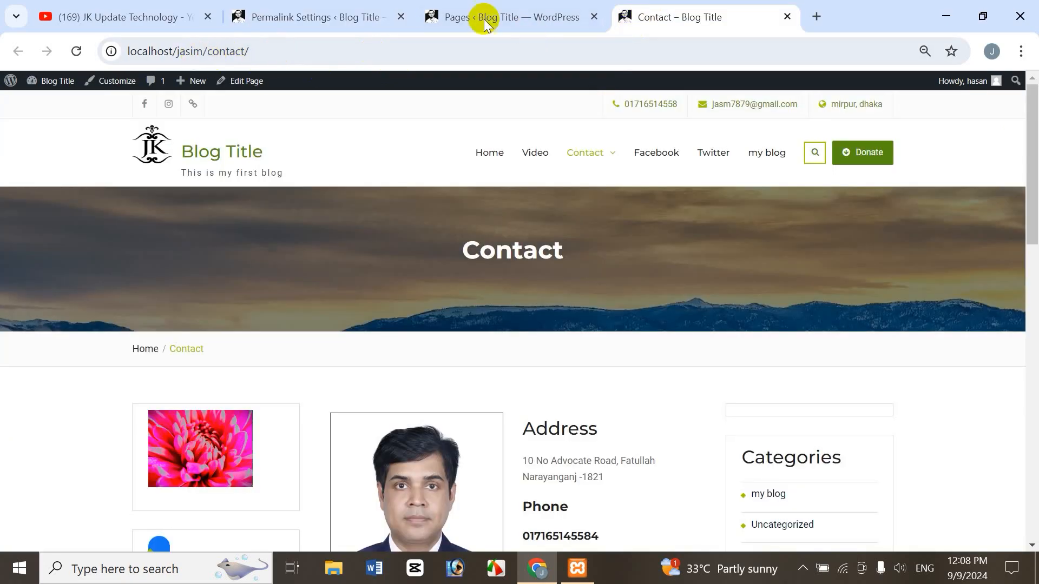
click(323, 22)
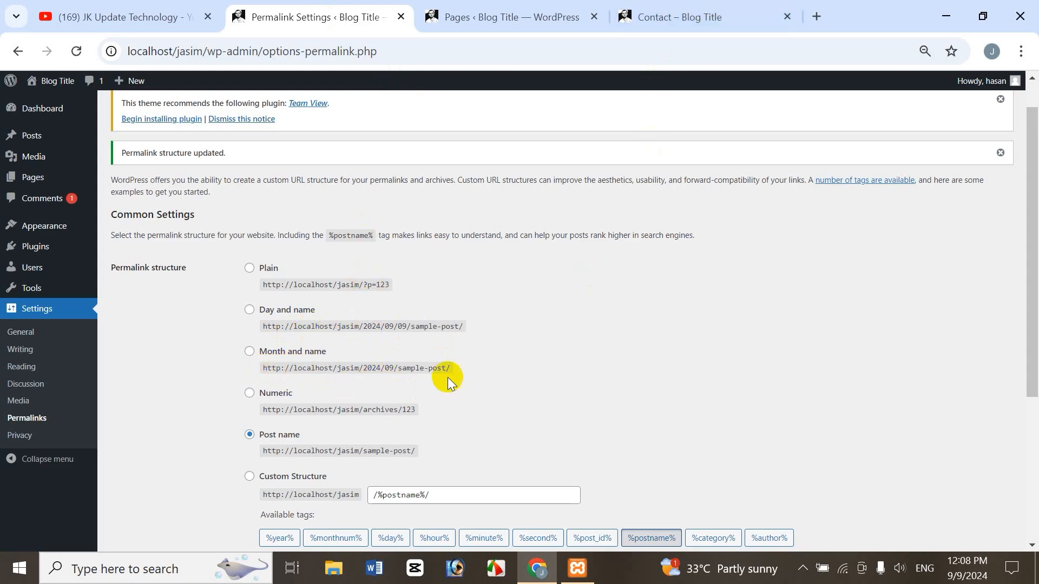
Try the Numeric and Custom Structure permalink options, and reselect Post name.
click(321, 360)
click(250, 387)
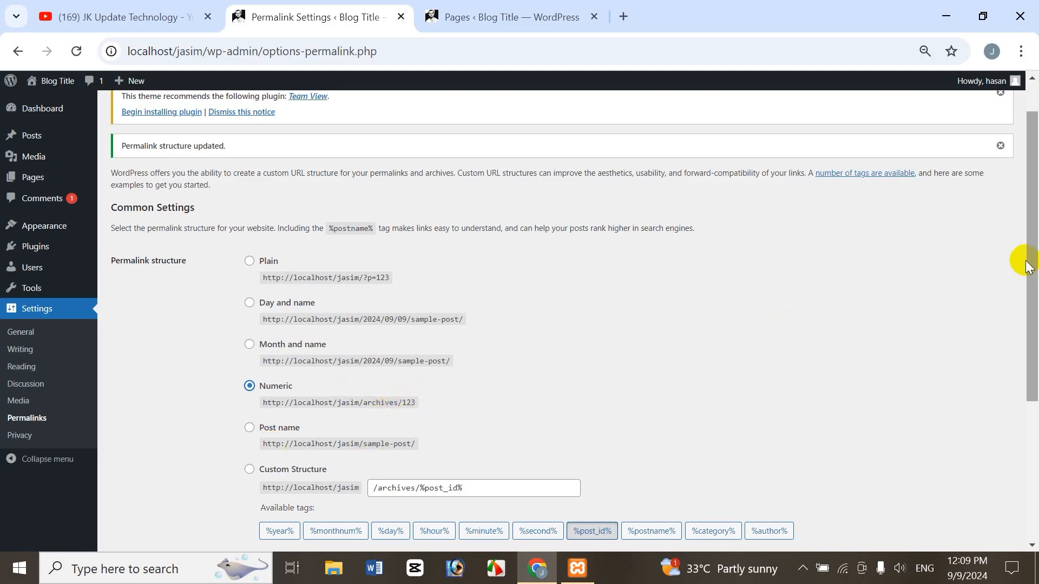
drag(1027, 265, 1028, 317)
click(286, 344)
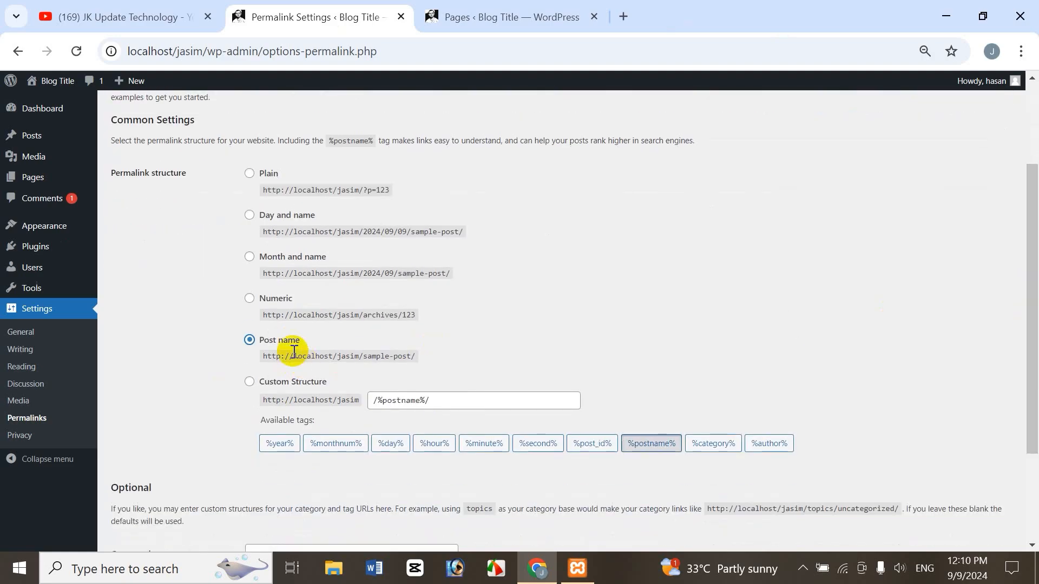
click(250, 382)
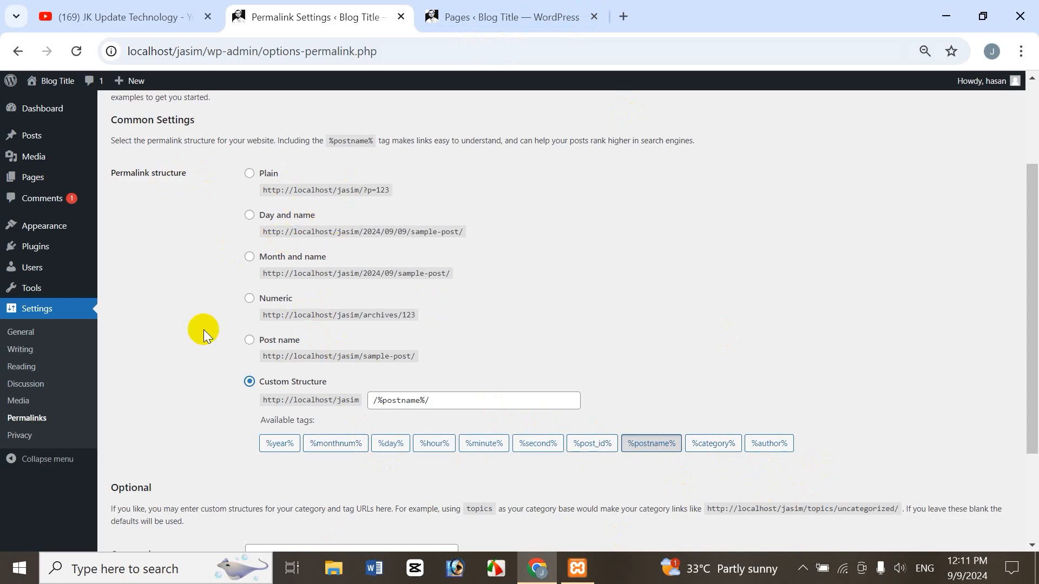
click(250, 341)
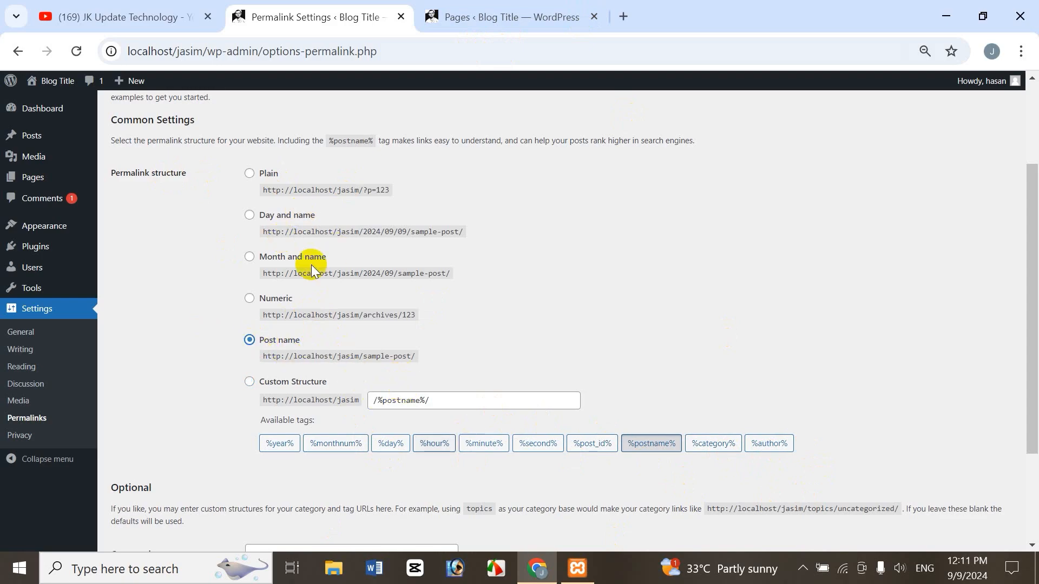
View the Video page from the Pages list in a new browser tab to check its address.
scroll(1025, 476, down, 3)
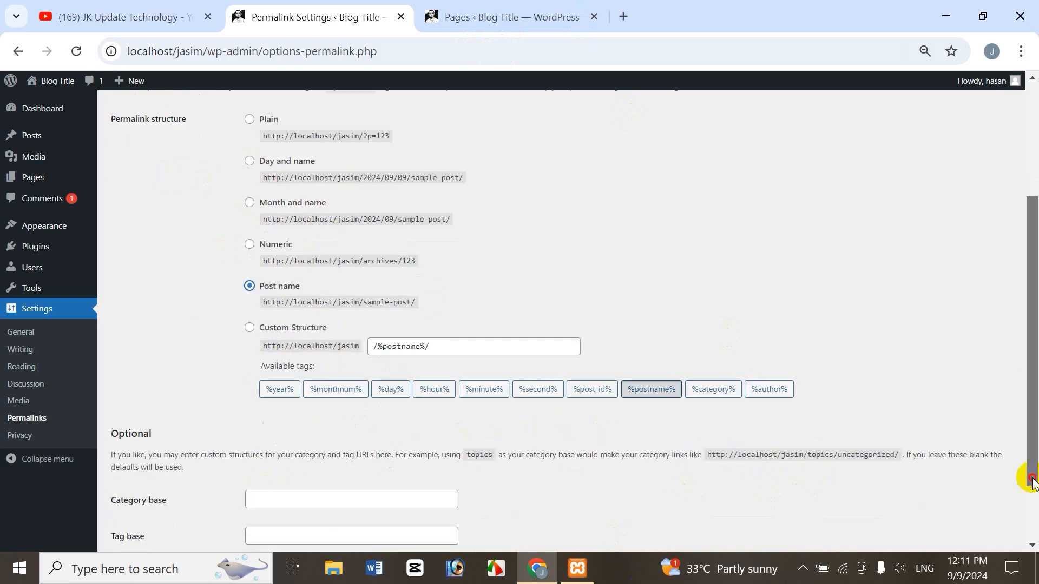
click(543, 7)
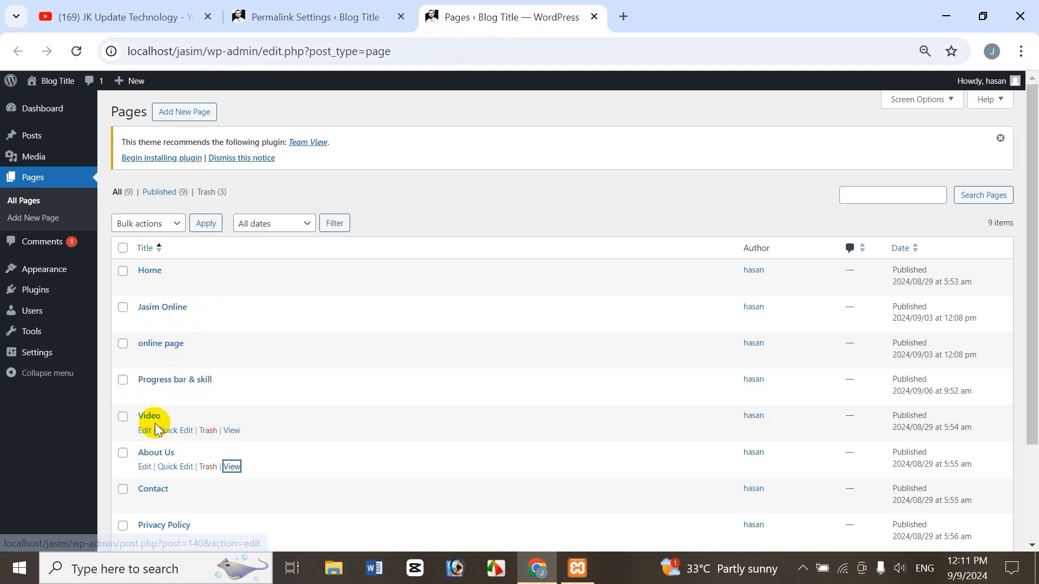
right_click(232, 430)
click(307, 247)
click(661, 17)
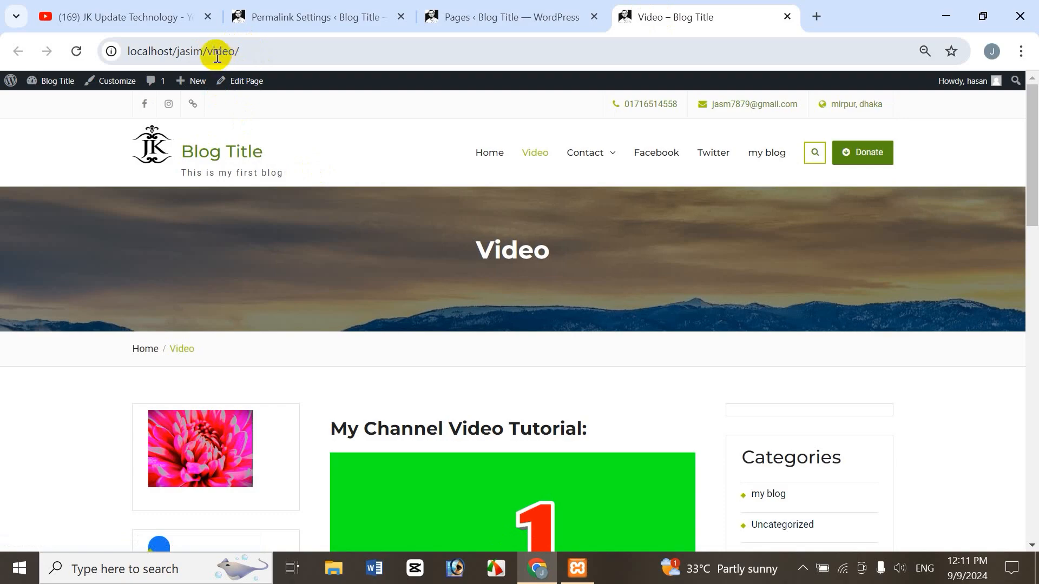
Compare the Video page's address with the Post name structure and the other options in Permalink Settings.
click(303, 24)
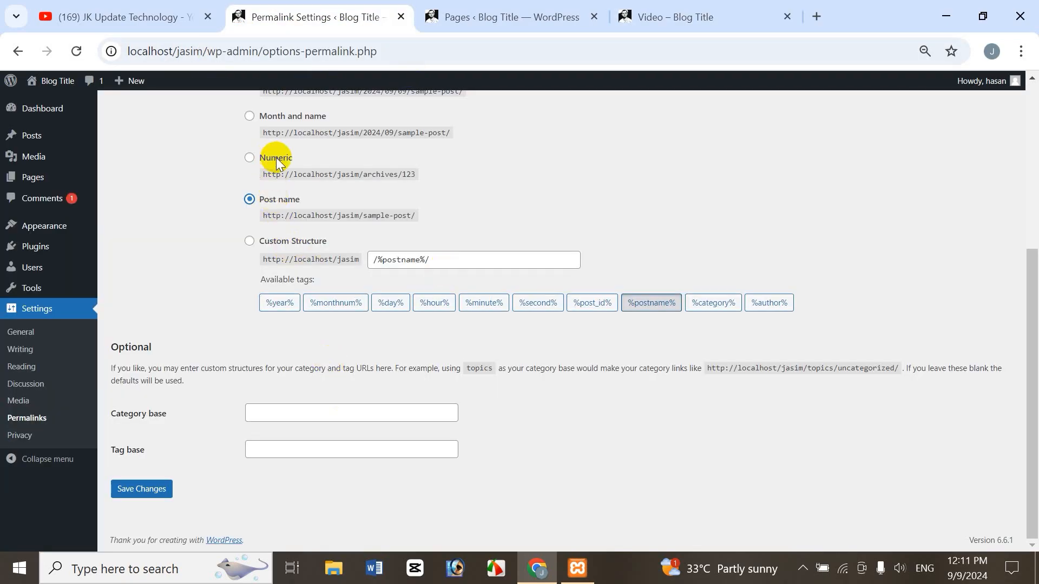
click(662, 18)
click(327, 20)
click(674, 19)
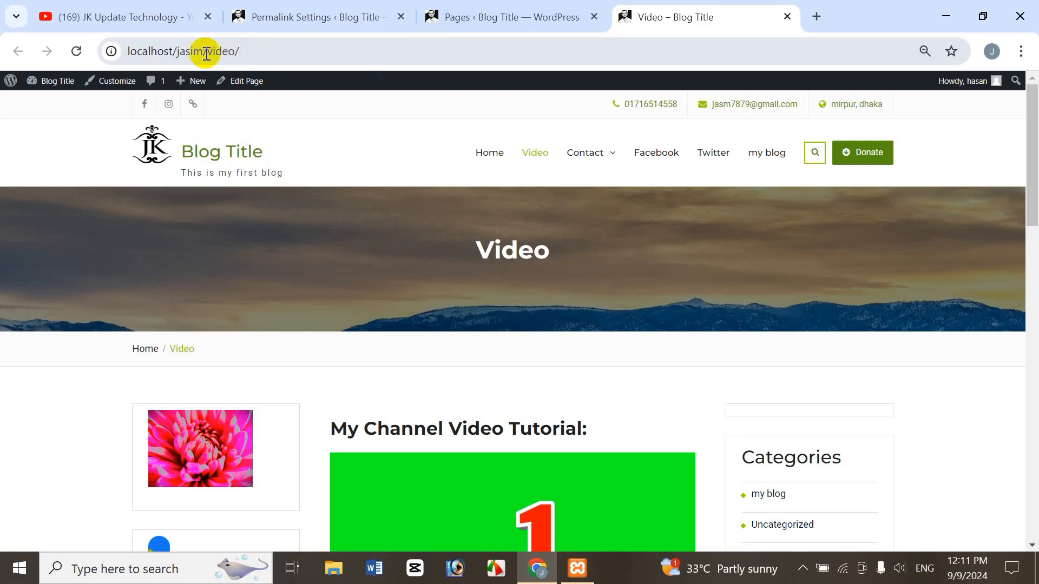
click(327, 24)
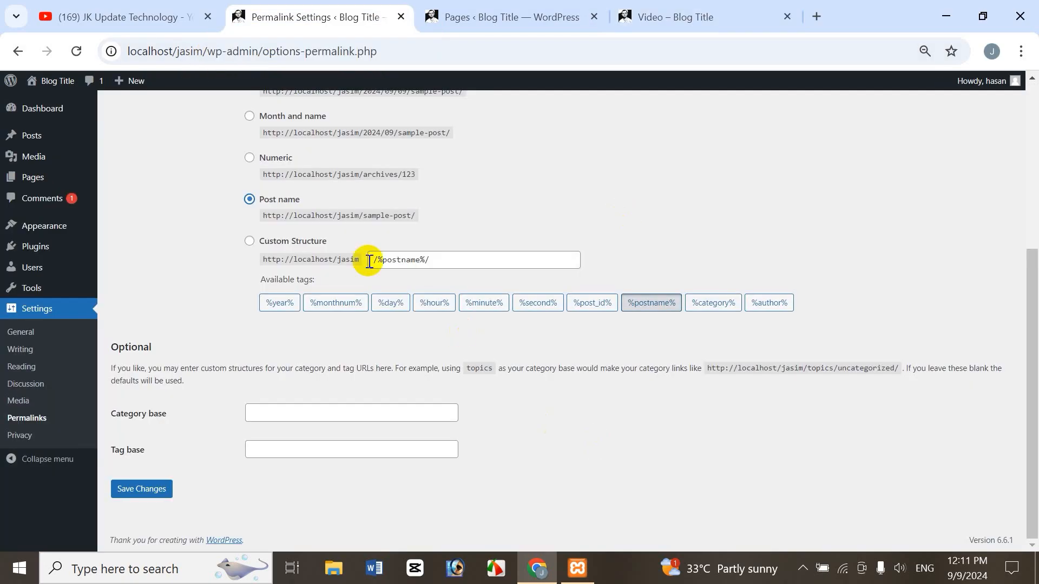
click(697, 16)
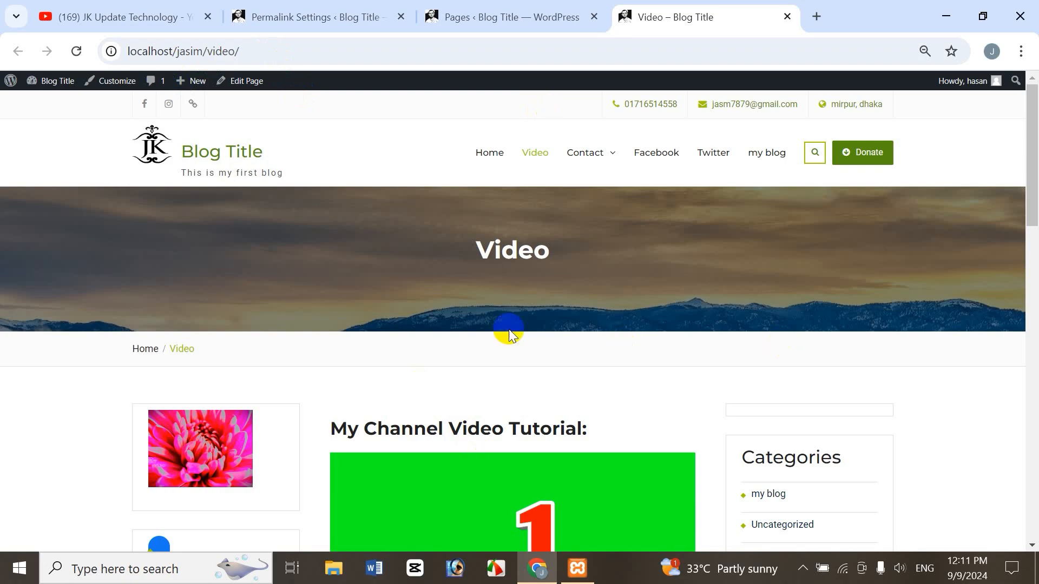
click(336, 15)
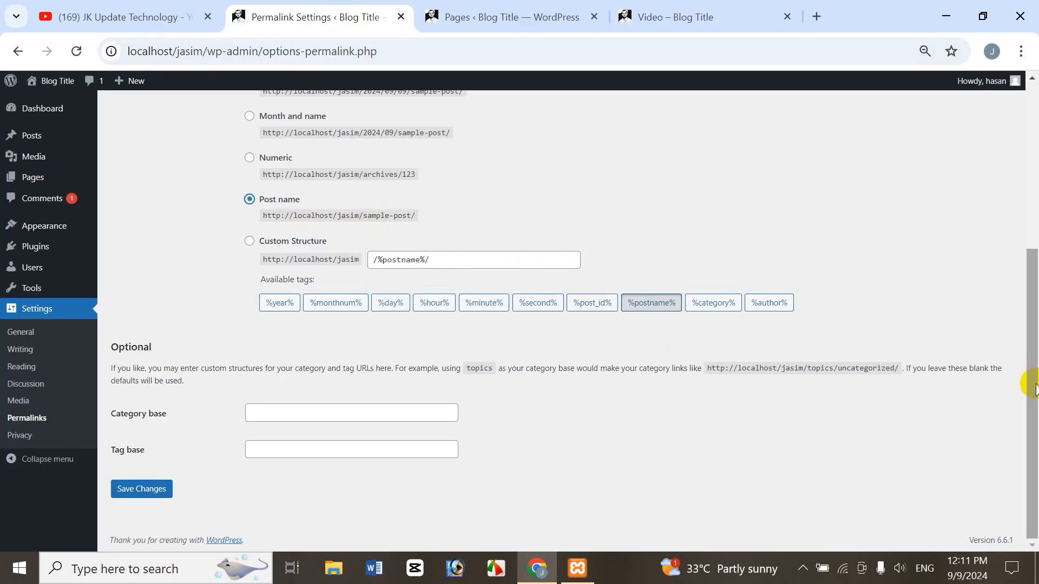
drag(1033, 384, 1035, 327)
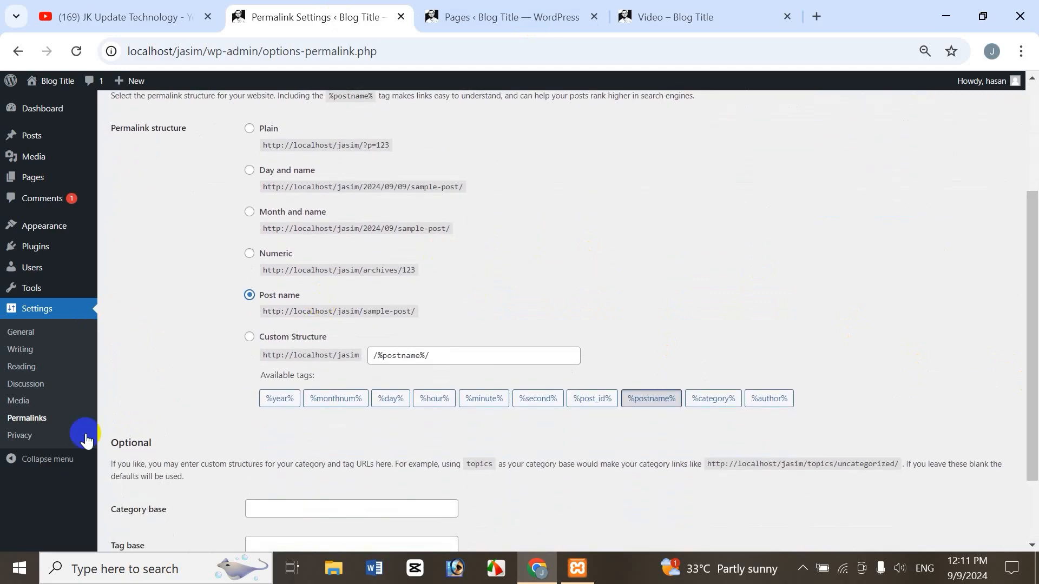
Open the Privacy settings and choose Jasim Online as the Privacy Policy page without applying it.
click(25, 438)
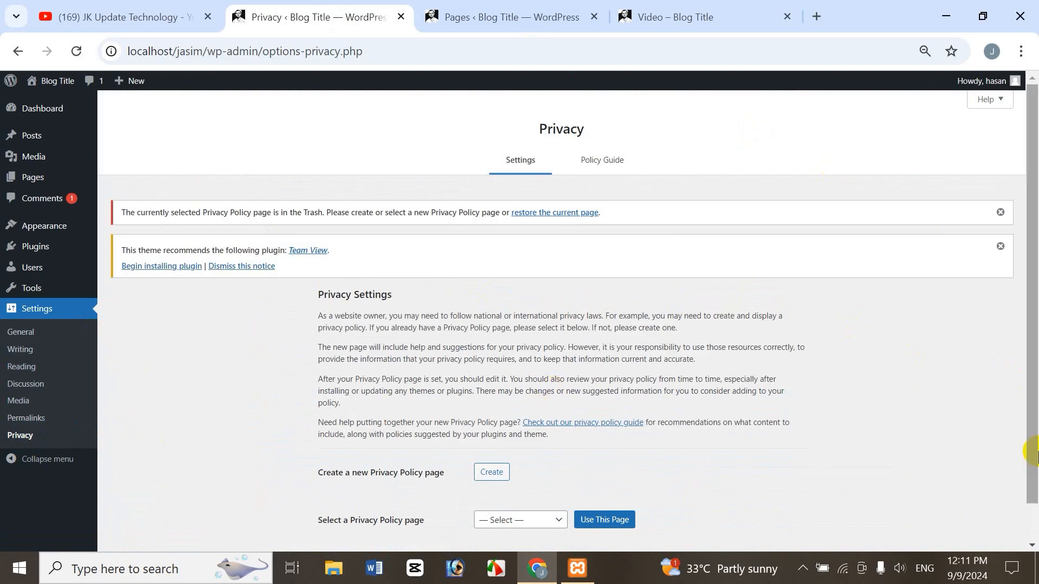
drag(1034, 350, 1032, 424)
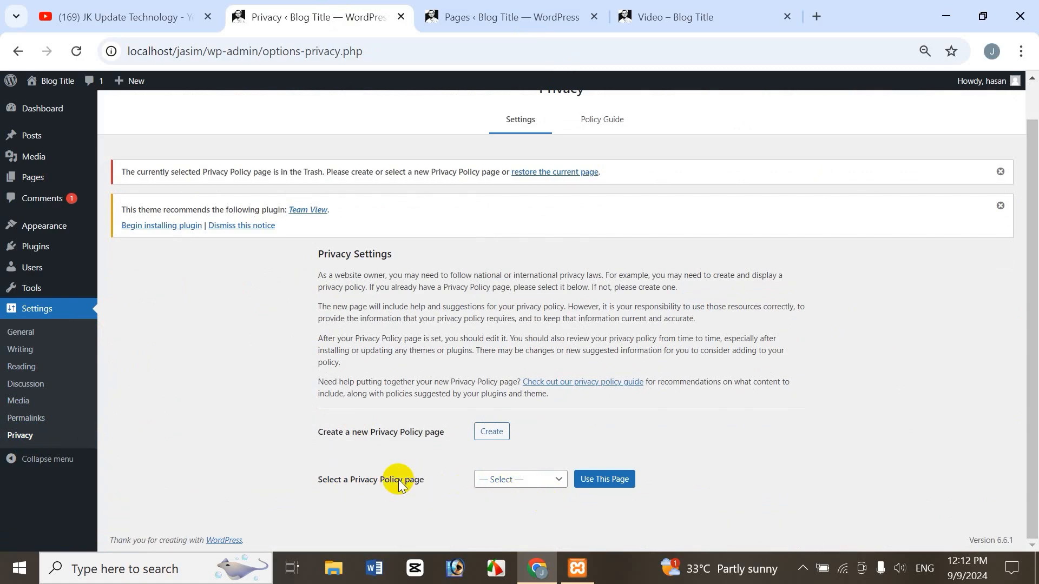
click(496, 481)
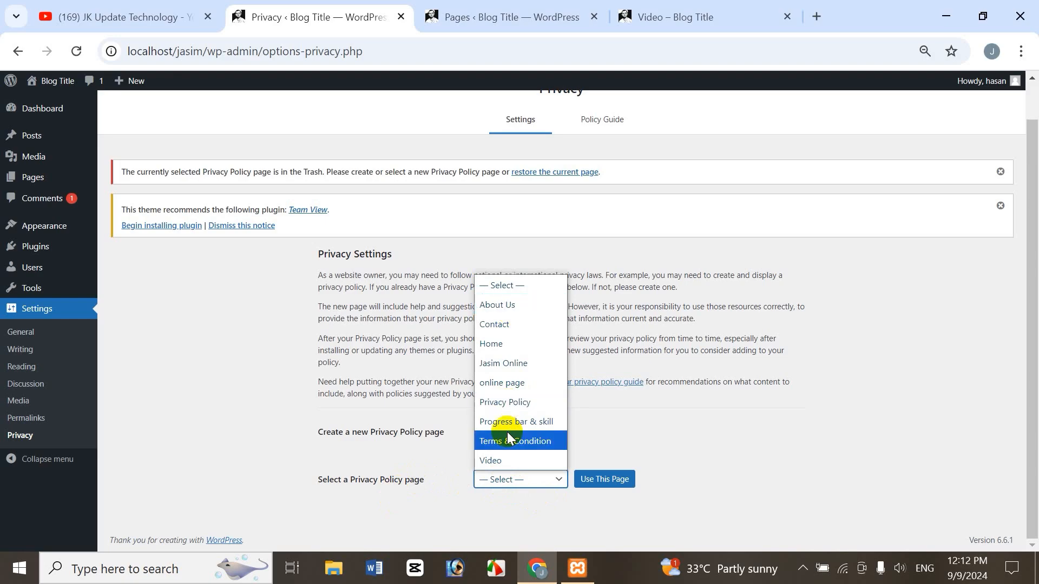
click(509, 362)
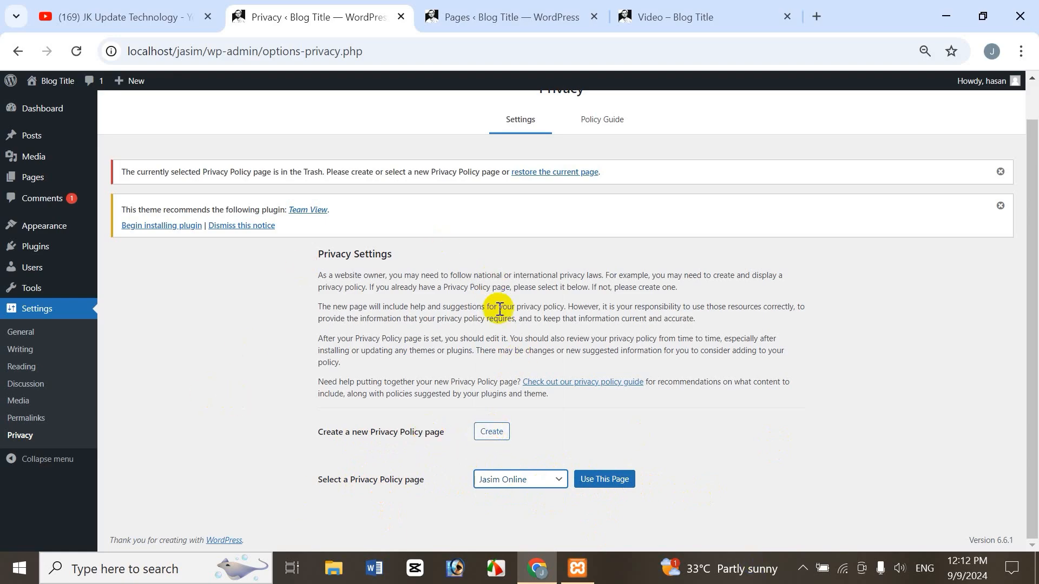
View the Privacy Policy Guide and the Privacy settings, and switch to the JK Update Technology channel on YouTube.
click(597, 127)
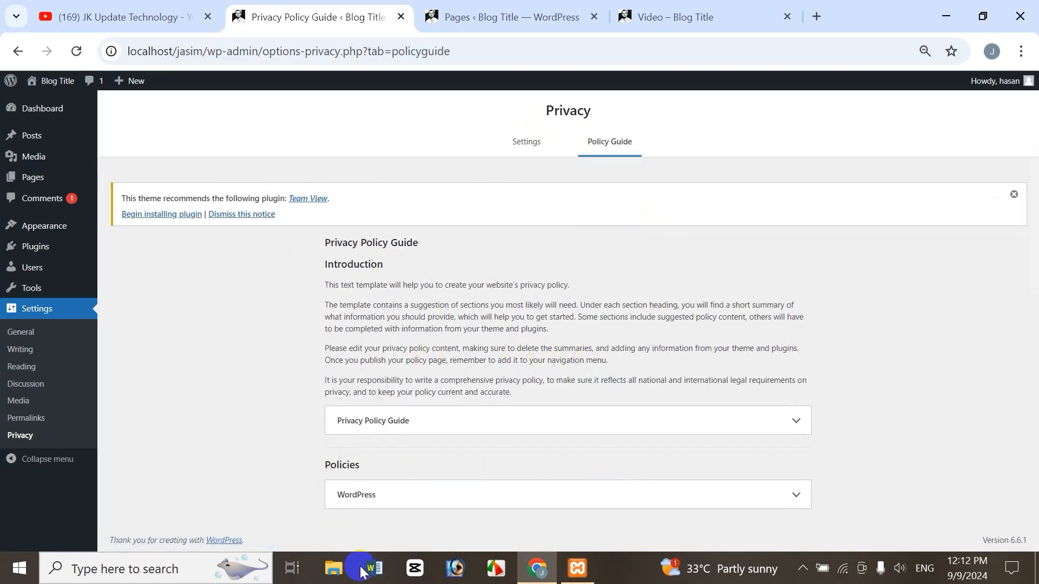
click(527, 142)
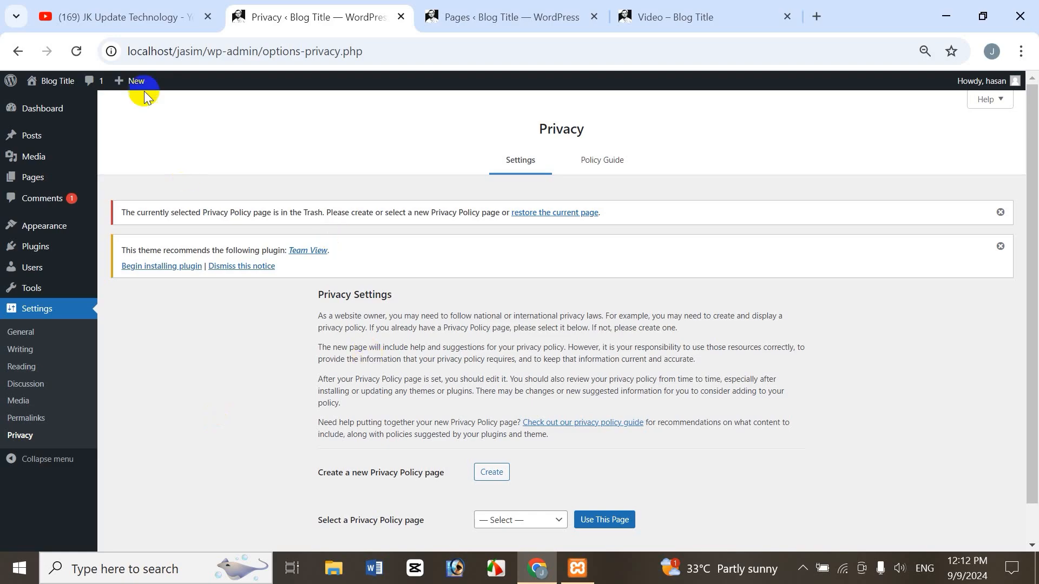
click(130, 14)
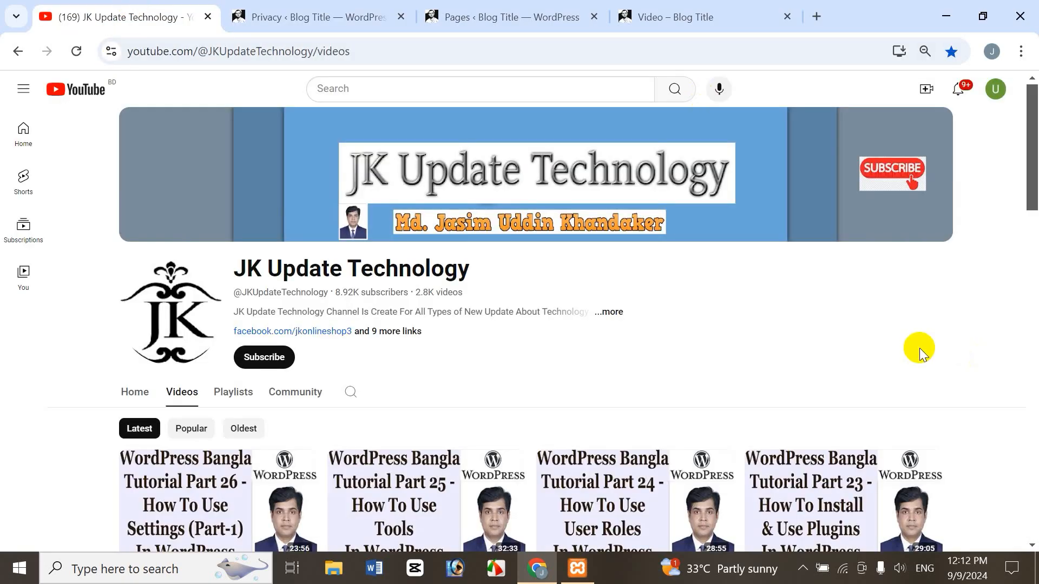